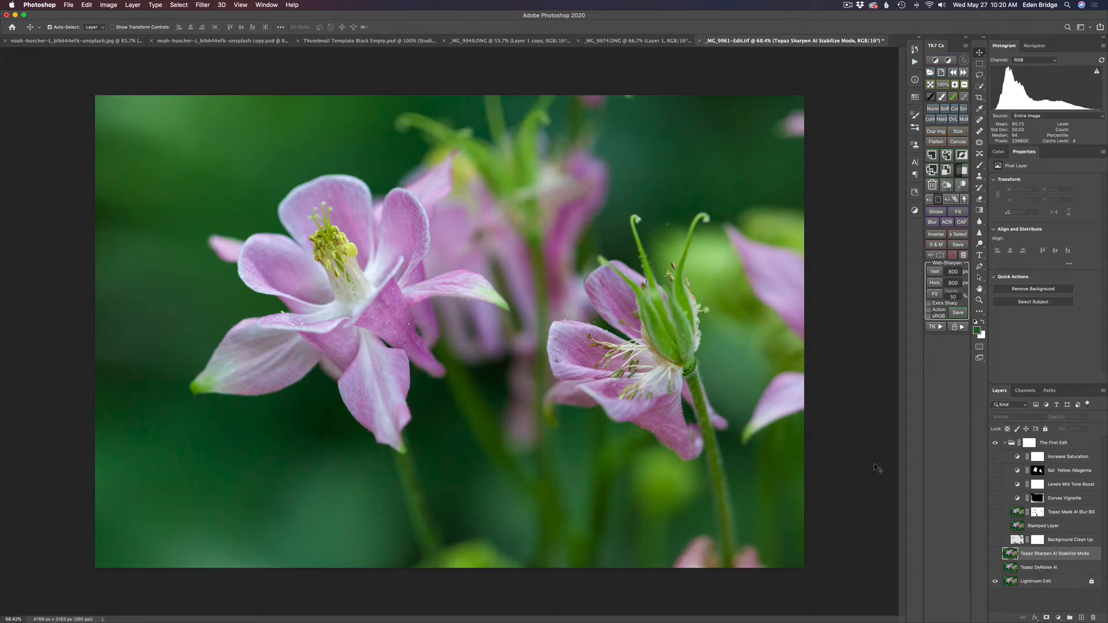
Step: Inspect the noise around the flower's petals up close, show the Topaz DeNoise AI layer, and view the image at 100%
{"action": "key", "text": "b"}
{"action": "scroll", "coordinate": [458, 308], "scroll_direction": "up", "scroll_amount": 5}
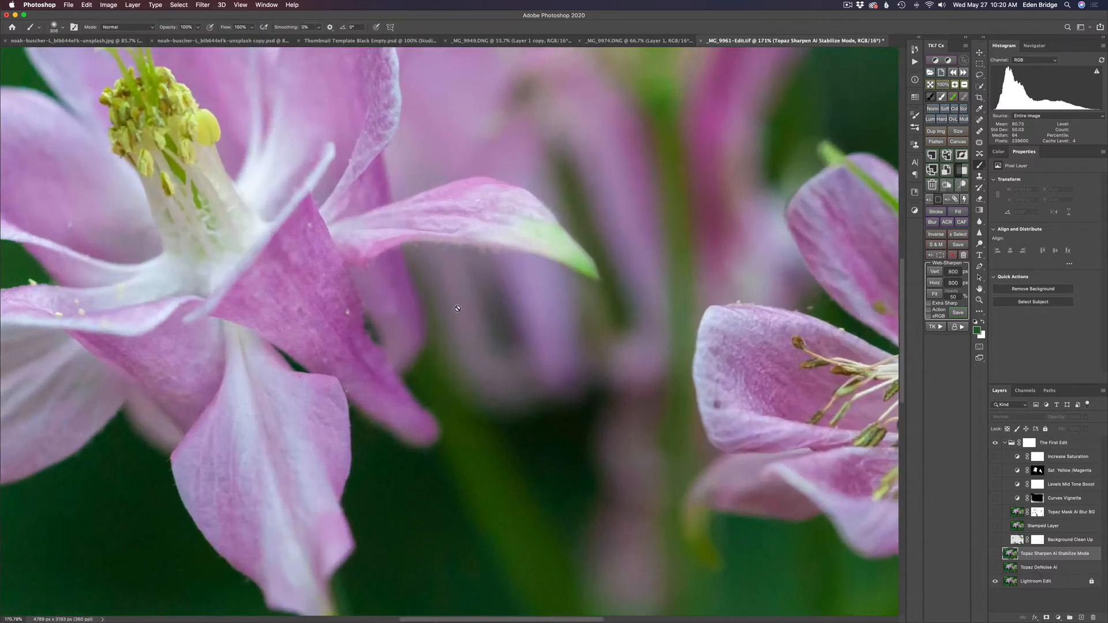
{"action": "scroll", "coordinate": [458, 308], "scroll_direction": "up", "scroll_amount": 4}
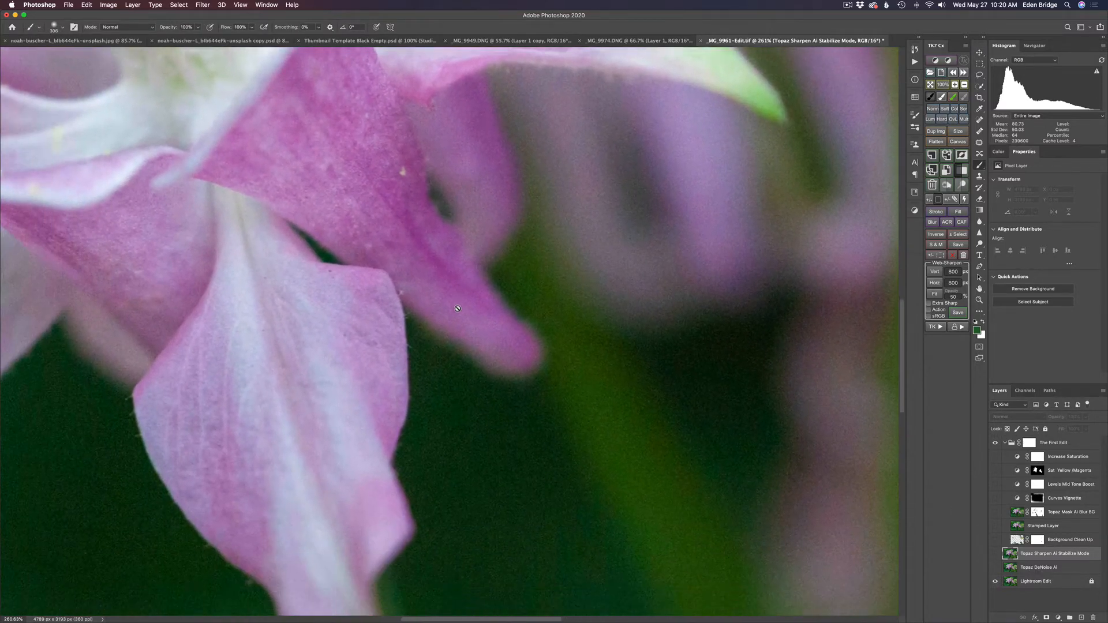
{"action": "scroll", "coordinate": [458, 308], "scroll_direction": "down", "scroll_amount": 5}
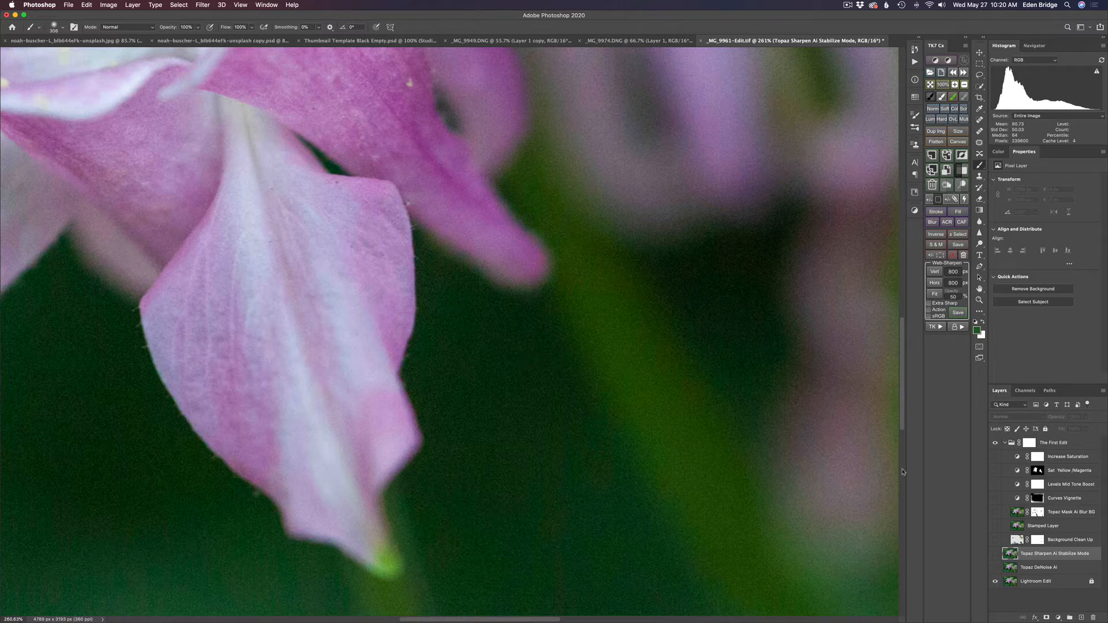
{"action": "left_click", "coordinate": [995, 570]}
{"action": "key", "text": "super+1"}
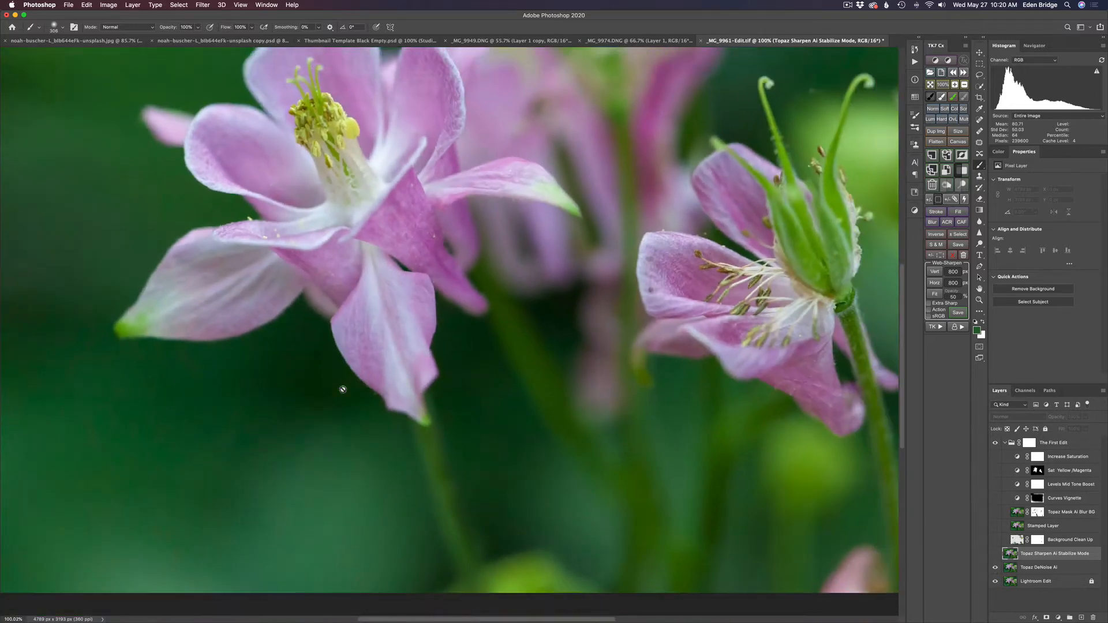
Step: Compare the flower with and without the Topaz Sharpen AI Stabilize Mode layer, leaving that layer visible
{"action": "scroll", "coordinate": [342, 390], "scroll_direction": "down", "scroll_amount": 5}
{"action": "scroll", "coordinate": [342, 389], "scroll_direction": "up", "scroll_amount": 8}
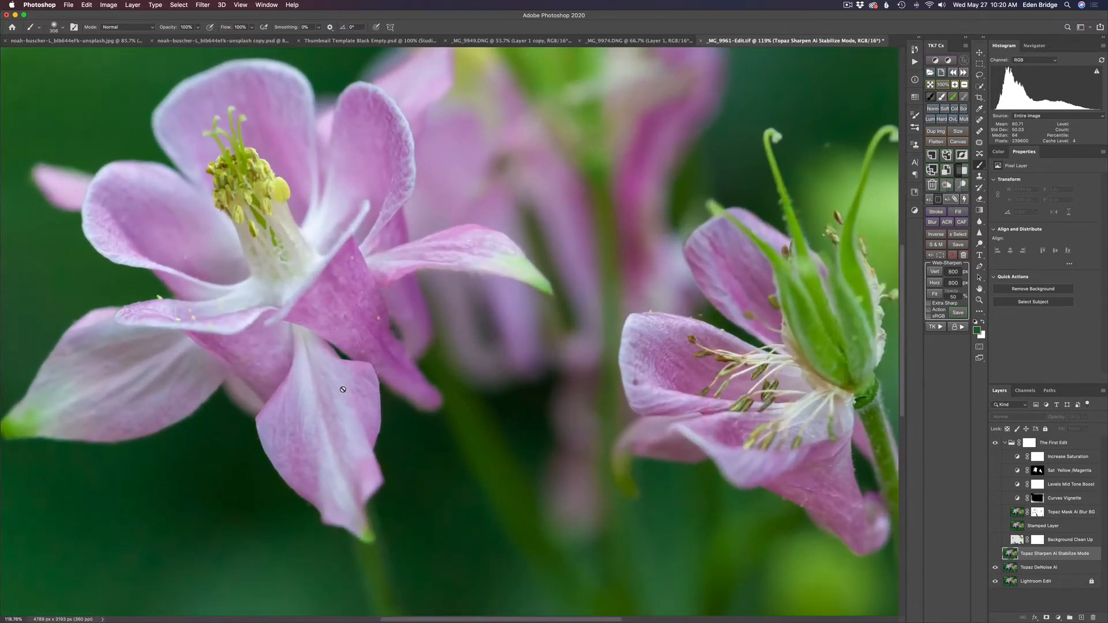
{"action": "scroll", "coordinate": [343, 390], "scroll_direction": "left", "scroll_amount": 5}
{"action": "scroll", "coordinate": [343, 389], "scroll_direction": "up", "scroll_amount": 2}
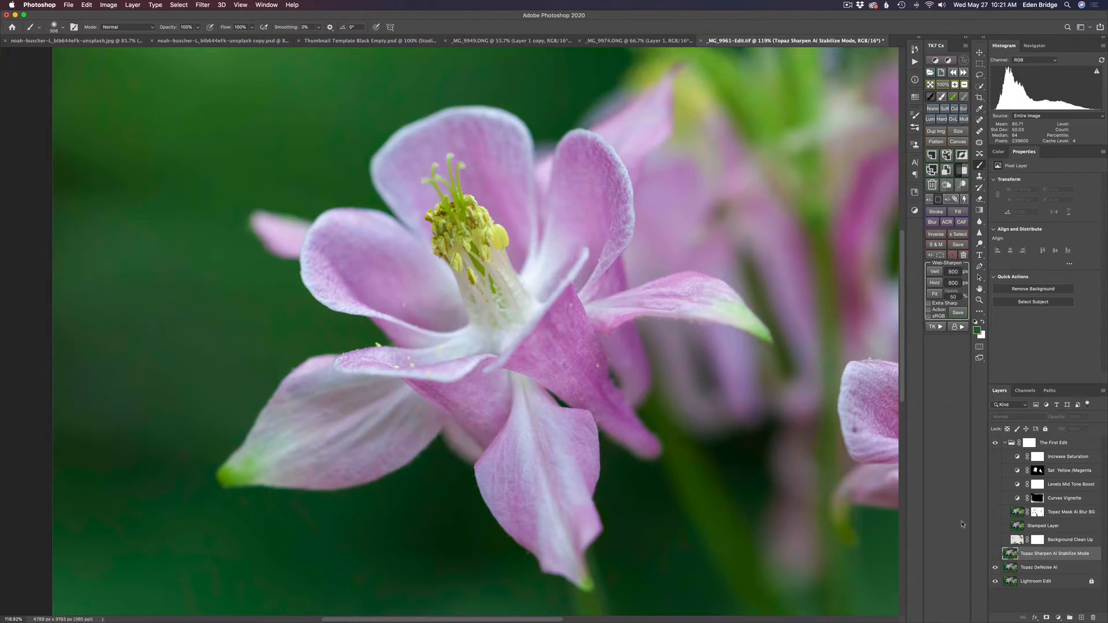
{"action": "left_click", "coordinate": [996, 556]}
{"action": "left_click", "coordinate": [995, 555]}
{"action": "scroll", "coordinate": [518, 298], "scroll_direction": "up", "scroll_amount": 5}
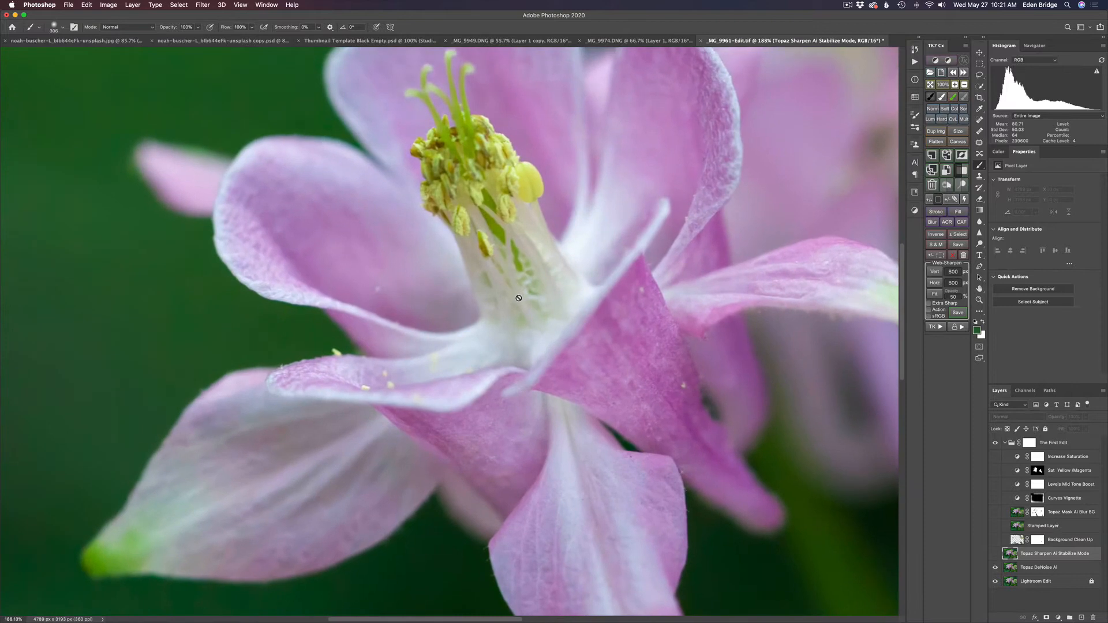
{"action": "scroll", "coordinate": [518, 298], "scroll_direction": "up", "scroll_amount": 1}
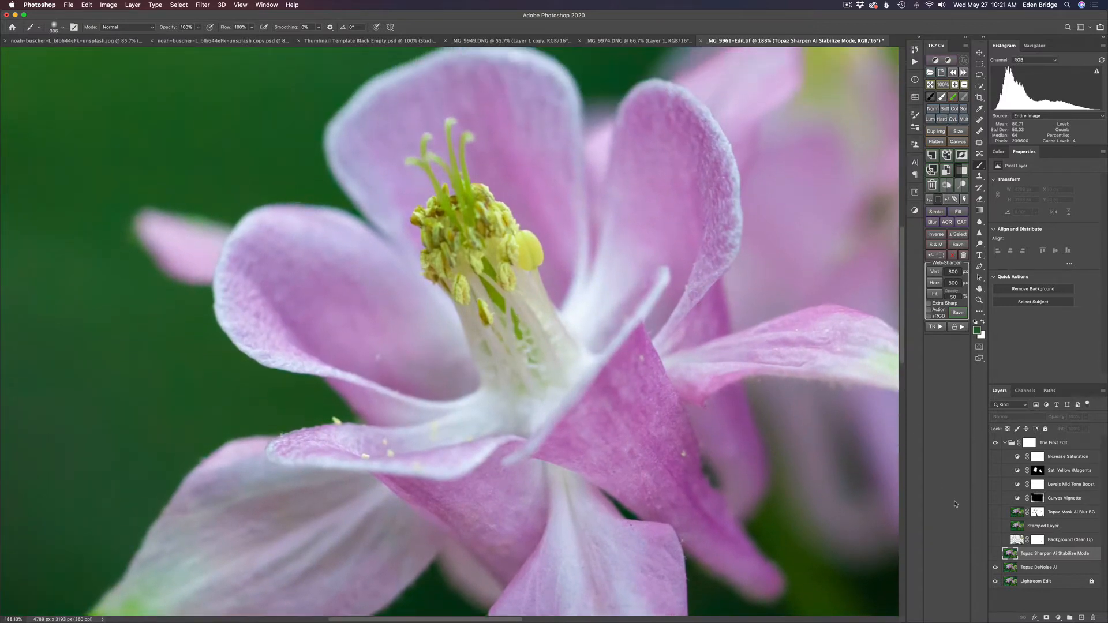
{"action": "left_click", "coordinate": [995, 555]}
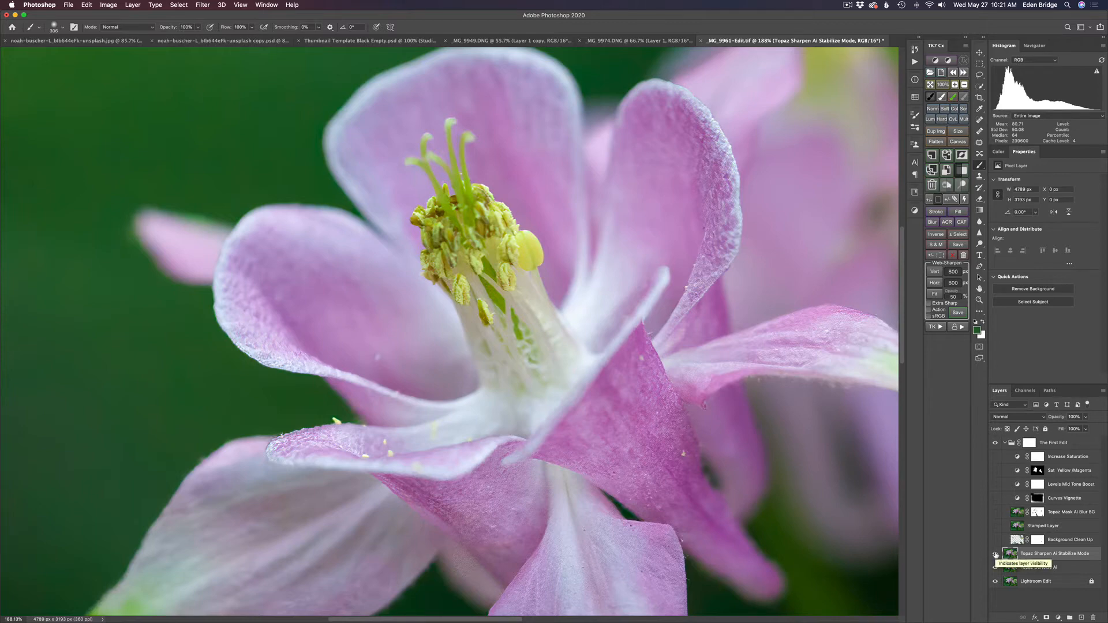
{"action": "scroll", "coordinate": [603, 323], "scroll_direction": "down", "scroll_amount": 1}
{"action": "scroll", "coordinate": [603, 324], "scroll_direction": "down", "scroll_amount": 5}
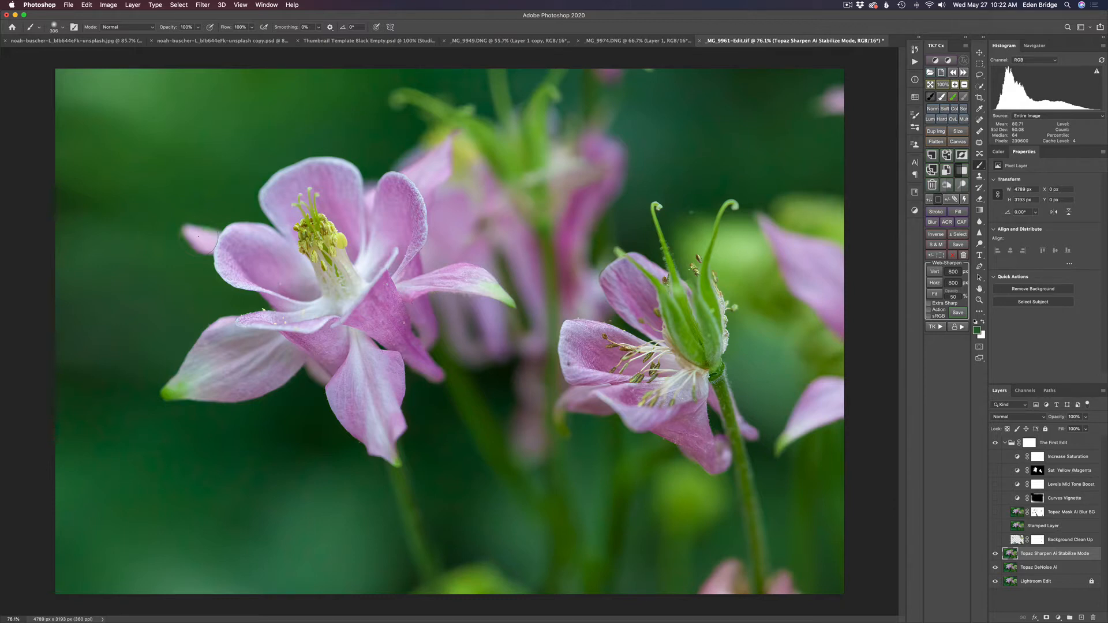
Step: Compare the image with and without the Background Clean Up layer, leaving that layer visible
{"action": "left_click", "coordinate": [994, 540]}
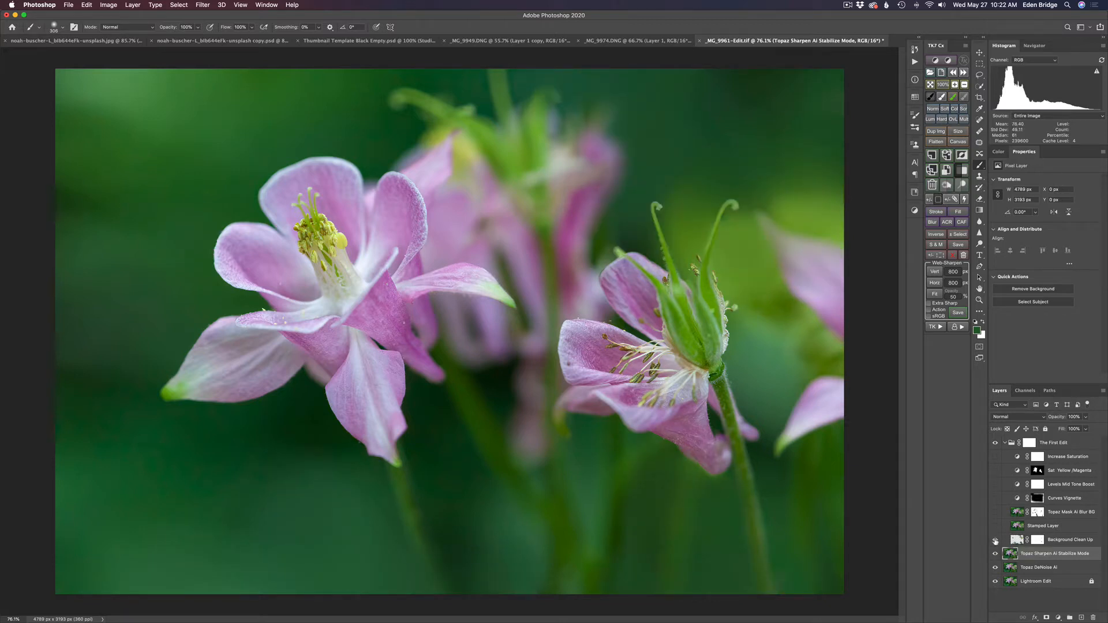
{"action": "left_click", "coordinate": [995, 540]}
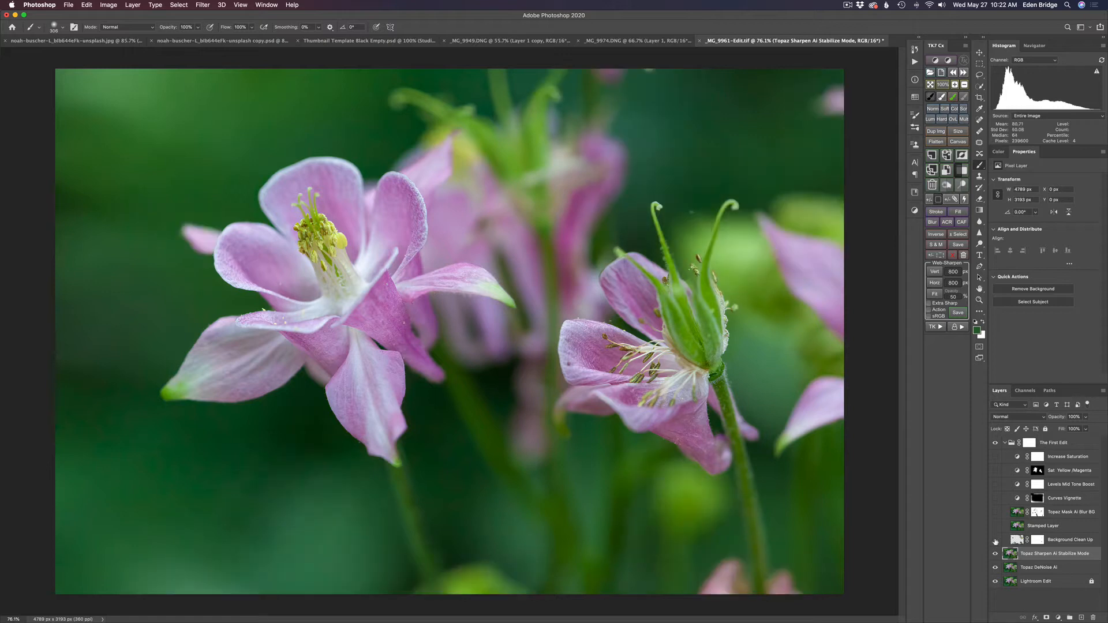
{"action": "left_click", "coordinate": [995, 540]}
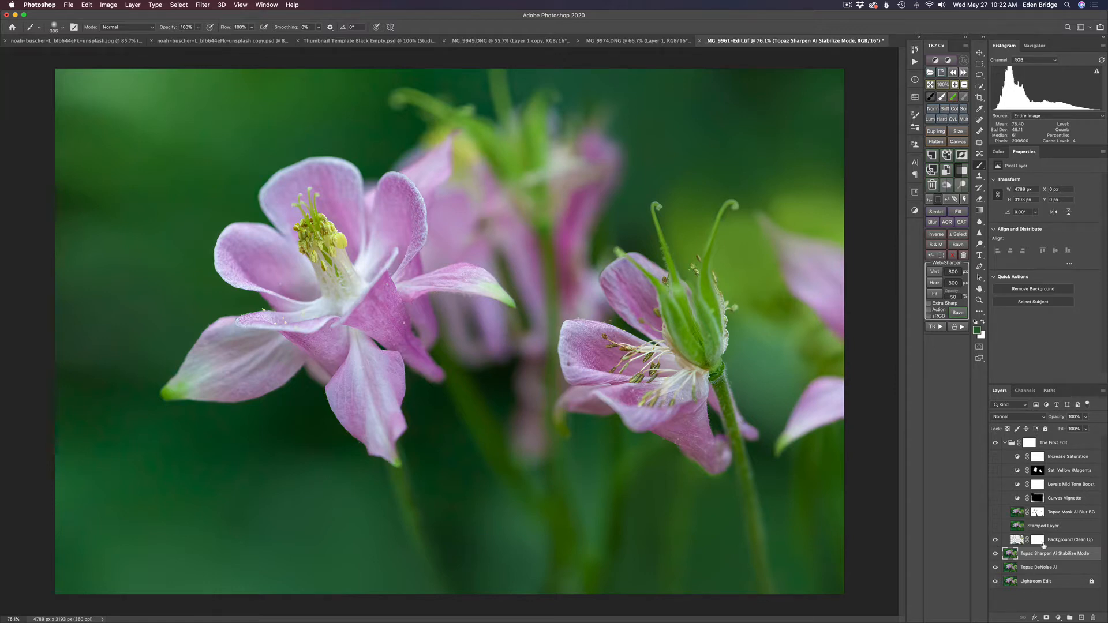
Step: Show the Stamped Layer and the Topaz Mask AI Blur BG layer, comparing the background with and without the blur
{"action": "left_click", "coordinate": [995, 527]}
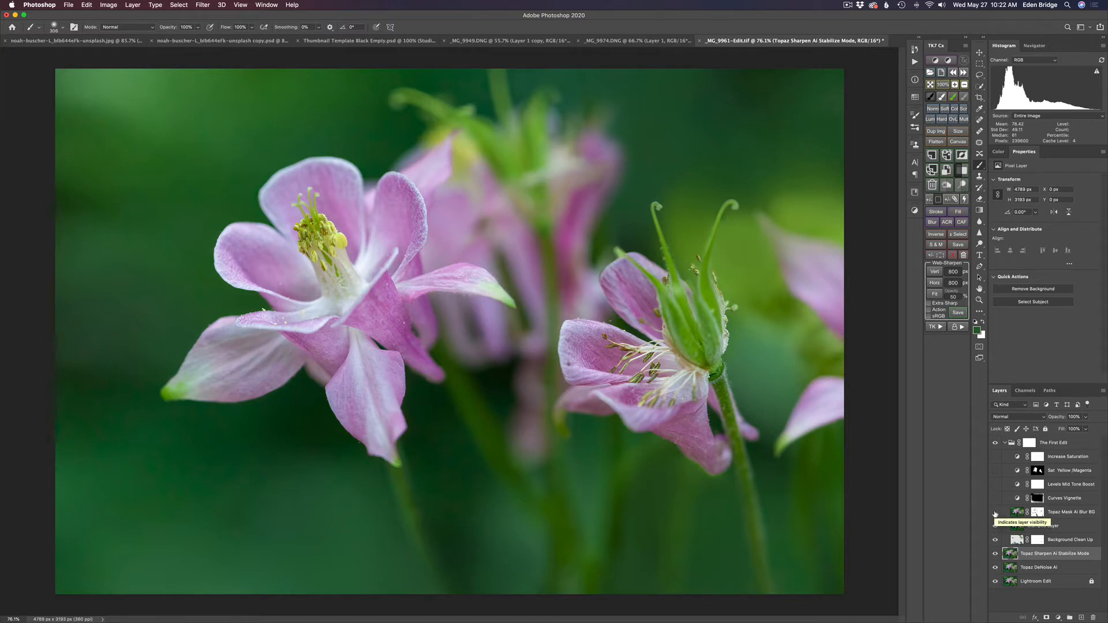
{"action": "left_click", "coordinate": [994, 513]}
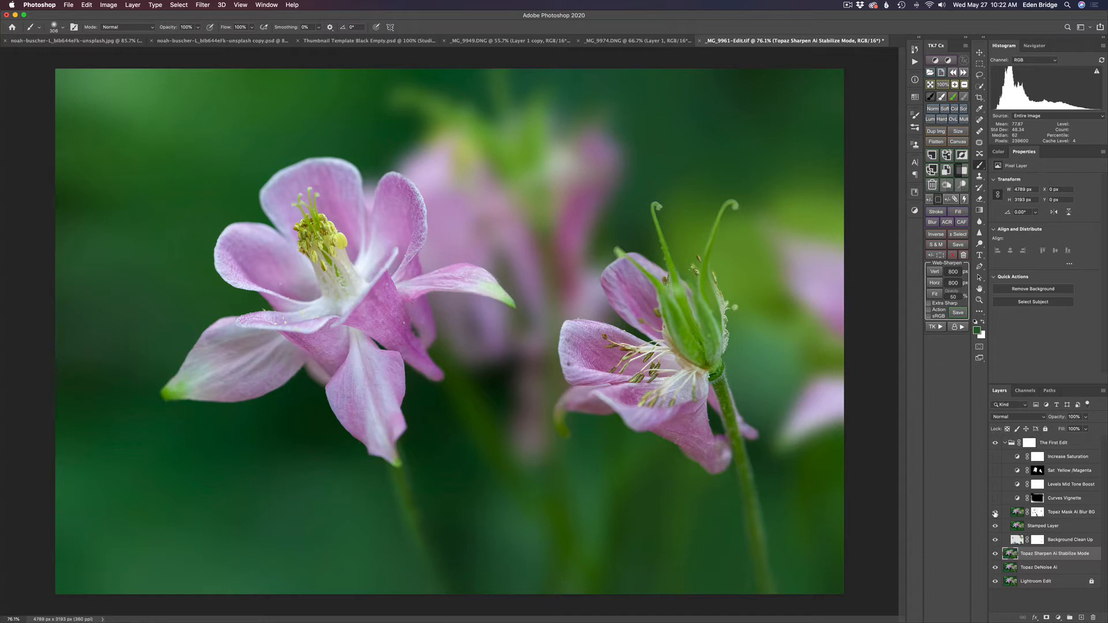
{"action": "left_click", "coordinate": [995, 513]}
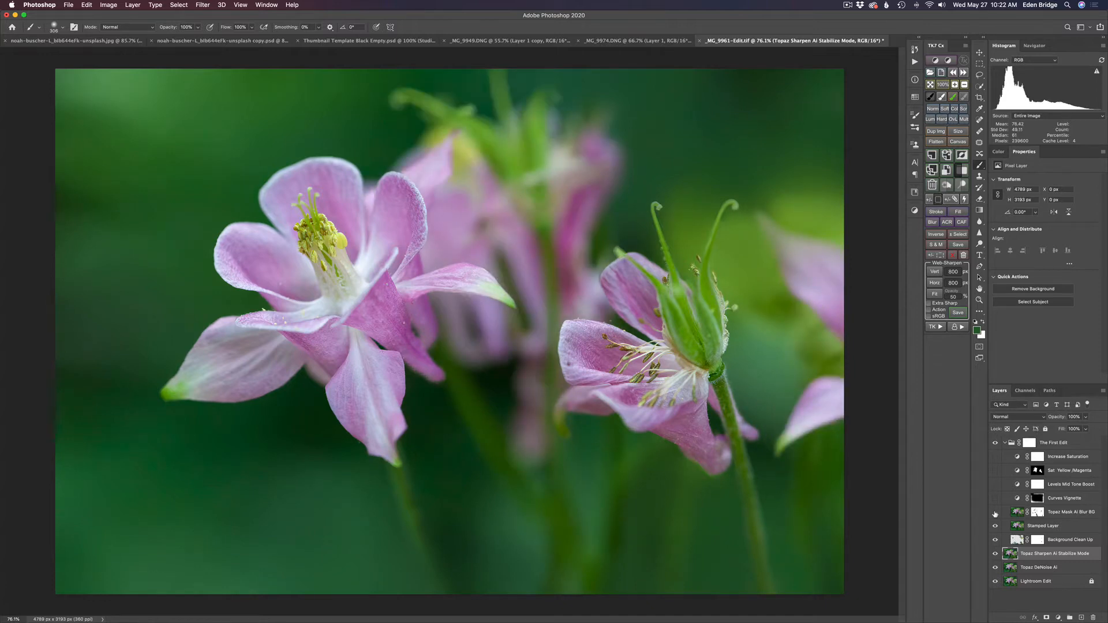
{"action": "left_click", "coordinate": [995, 513]}
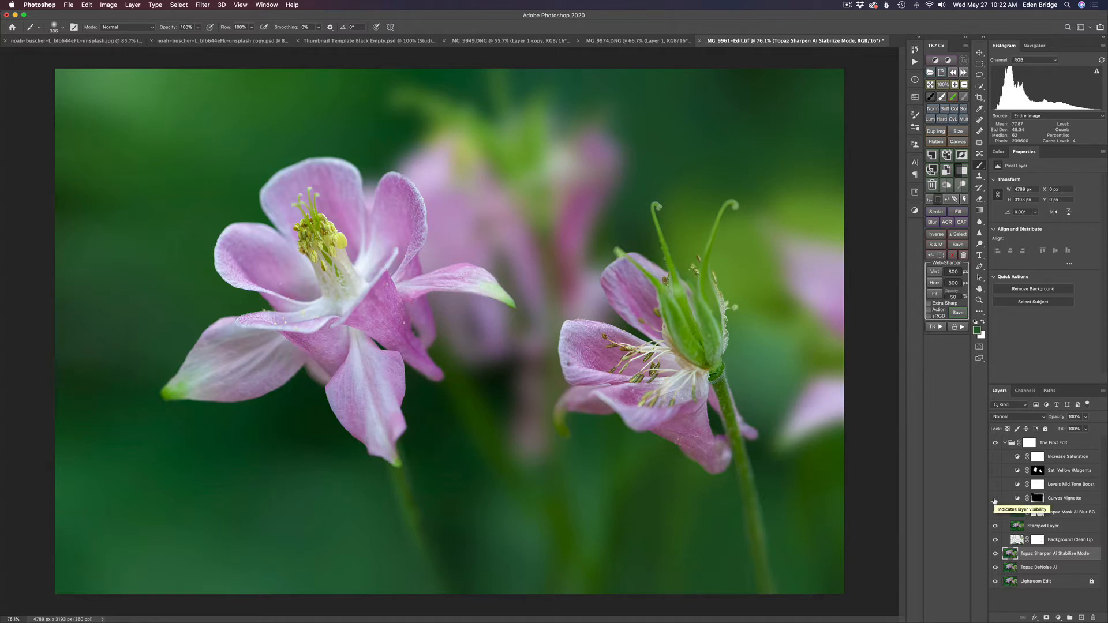
Step: Compare the Curves Vignette layer on and off, leave it visible, and show the Levels Mid Tone Boost layer
{"action": "left_click", "coordinate": [995, 499]}
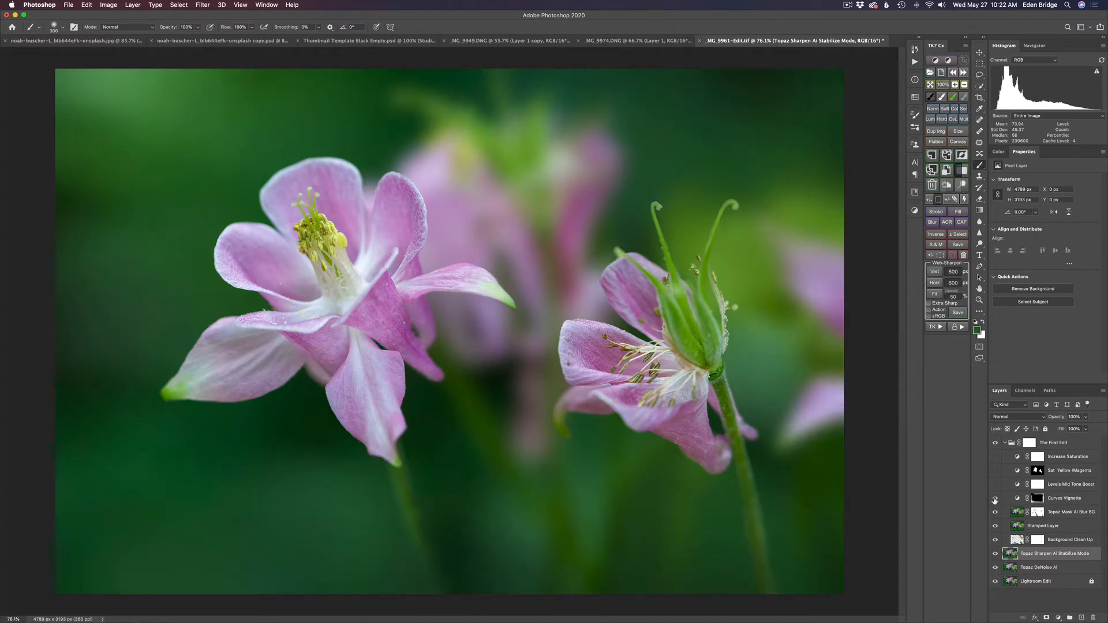
{"action": "left_click", "coordinate": [995, 499]}
{"action": "left_click", "coordinate": [995, 500]}
{"action": "left_click", "coordinate": [995, 485]}
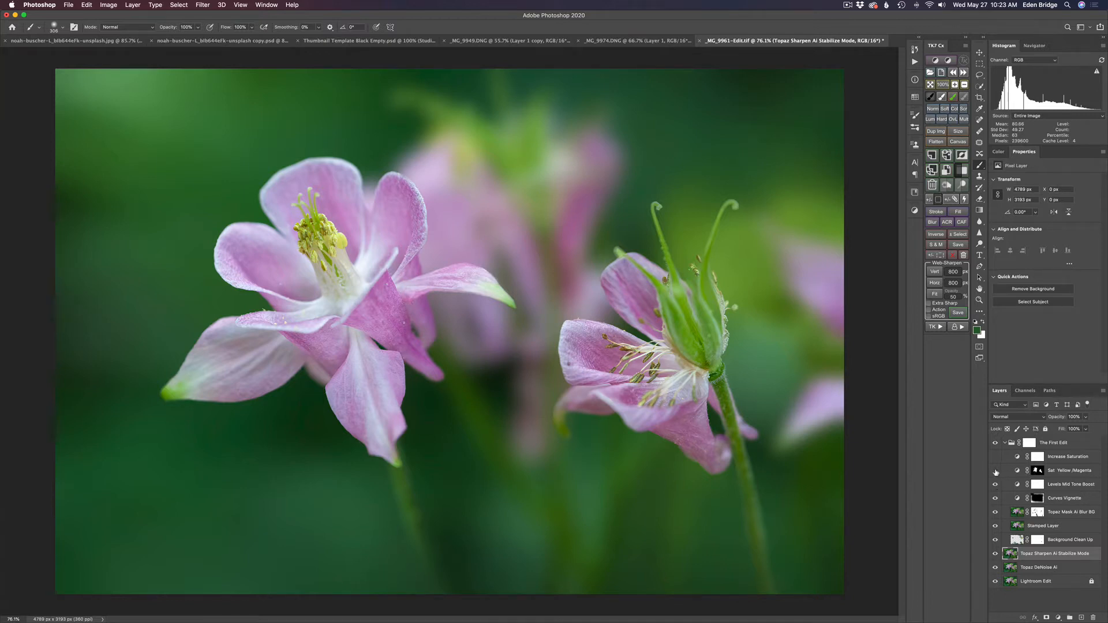
Step: Show the yellow/magenta saturation layer and the Increase Saturation layer, comparing the image with each one on and off
{"action": "left_click", "coordinate": [994, 470]}
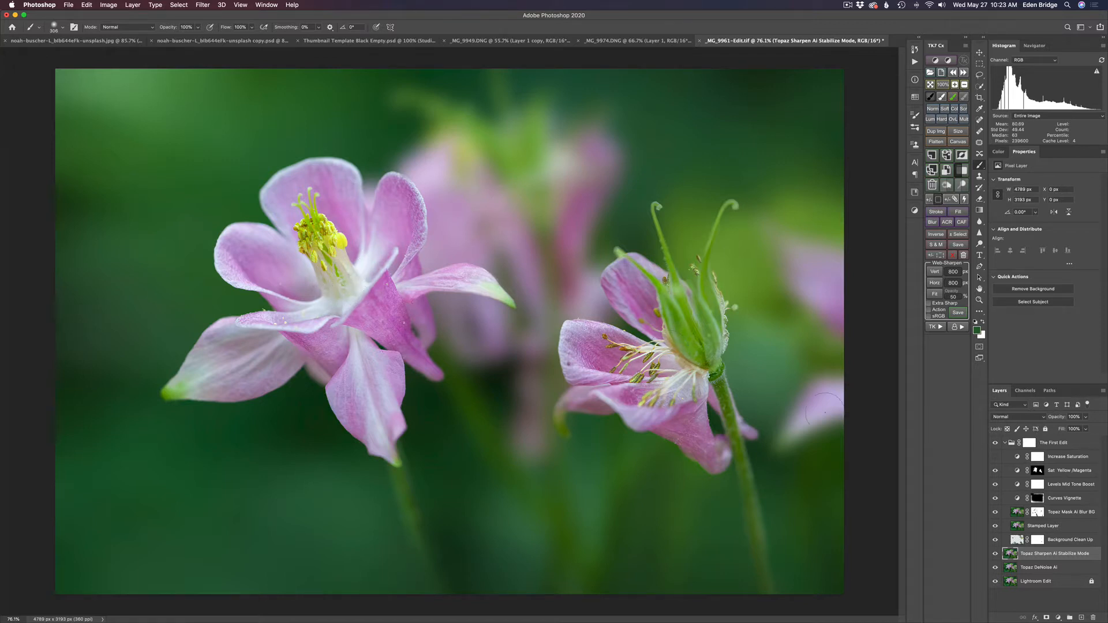
{"action": "left_click", "coordinate": [996, 471]}
{"action": "left_click", "coordinate": [996, 472]}
{"action": "left_click", "coordinate": [995, 457]}
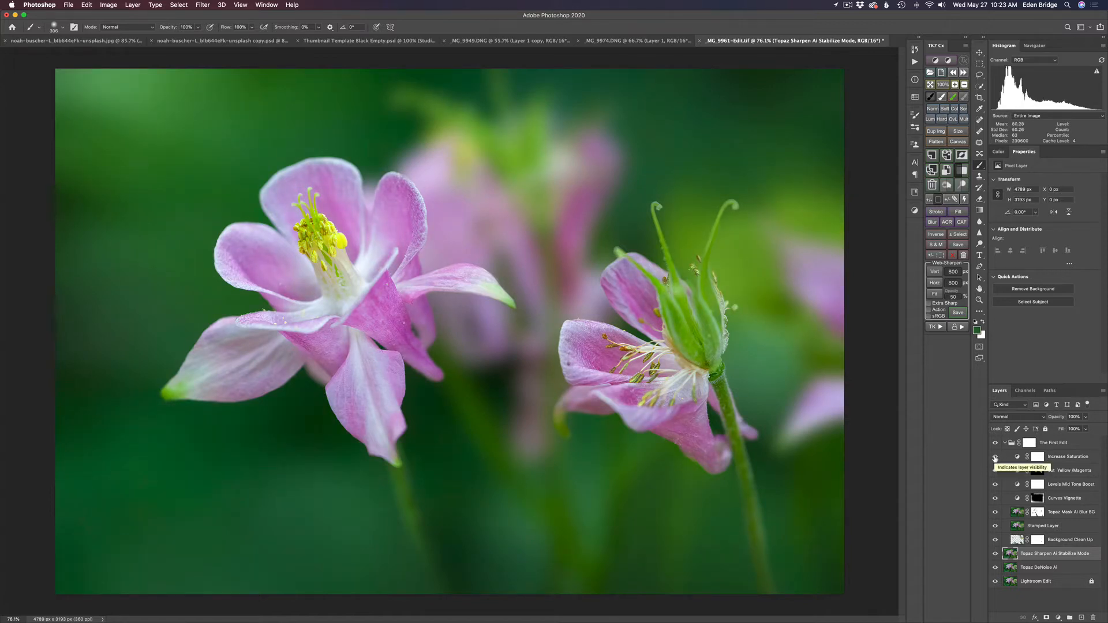
{"action": "left_click", "coordinate": [995, 457]}
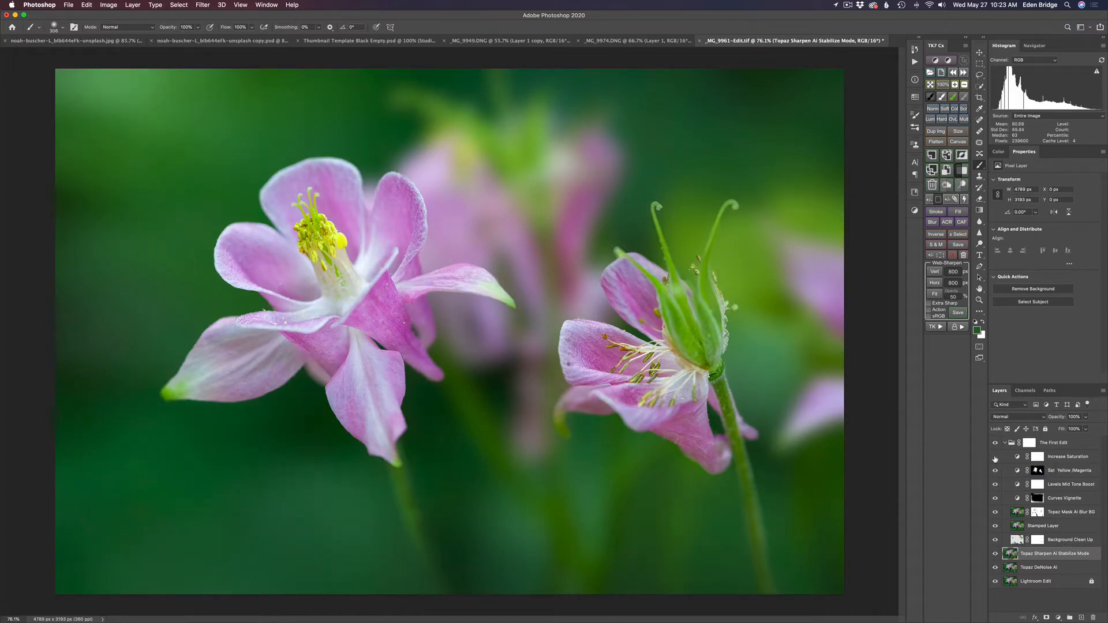
{"action": "left_click", "coordinate": [994, 457]}
Step: Collapse The First Edit group, compare the image with and without it, and leave the group hidden
{"action": "left_click", "coordinate": [1005, 442]}
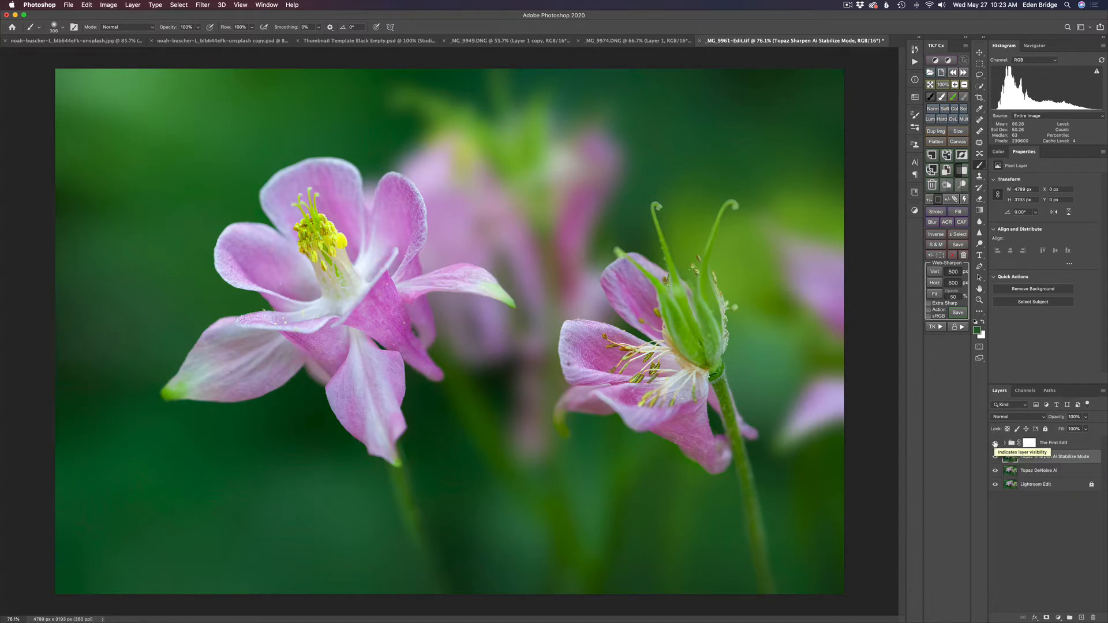
{"action": "left_click", "coordinate": [994, 443]}
{"action": "left_click", "coordinate": [995, 443]}
{"action": "left_click", "coordinate": [995, 443]}
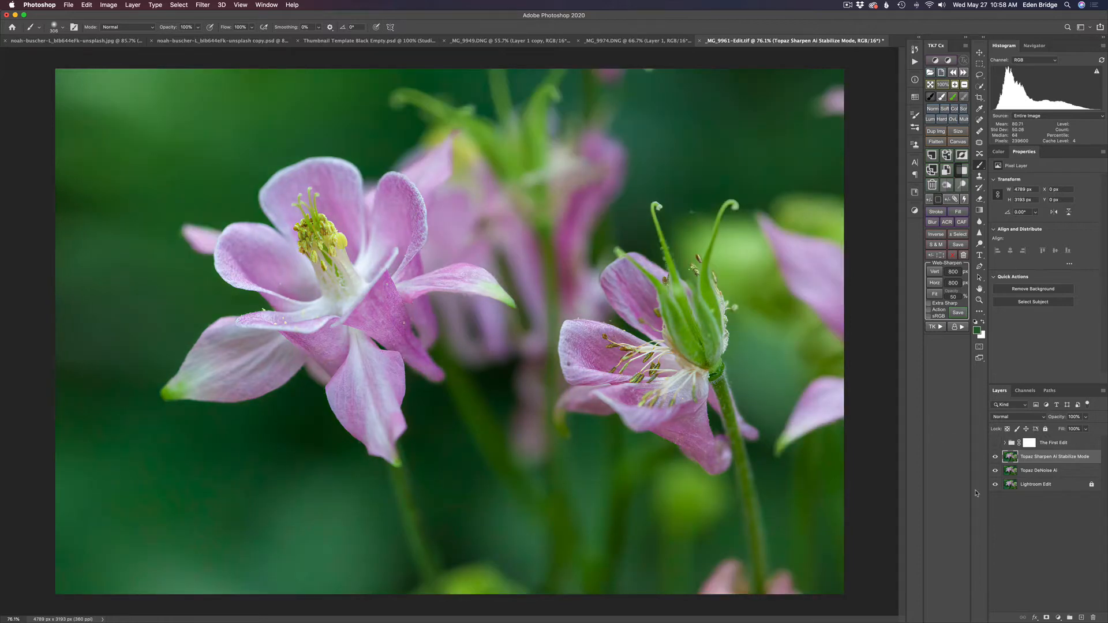
Step: Add a new empty layer and brush sampled dark green at 6% flow over the pink bud in the photo's upper-right corner
{"action": "left_click", "coordinate": [1081, 617]}
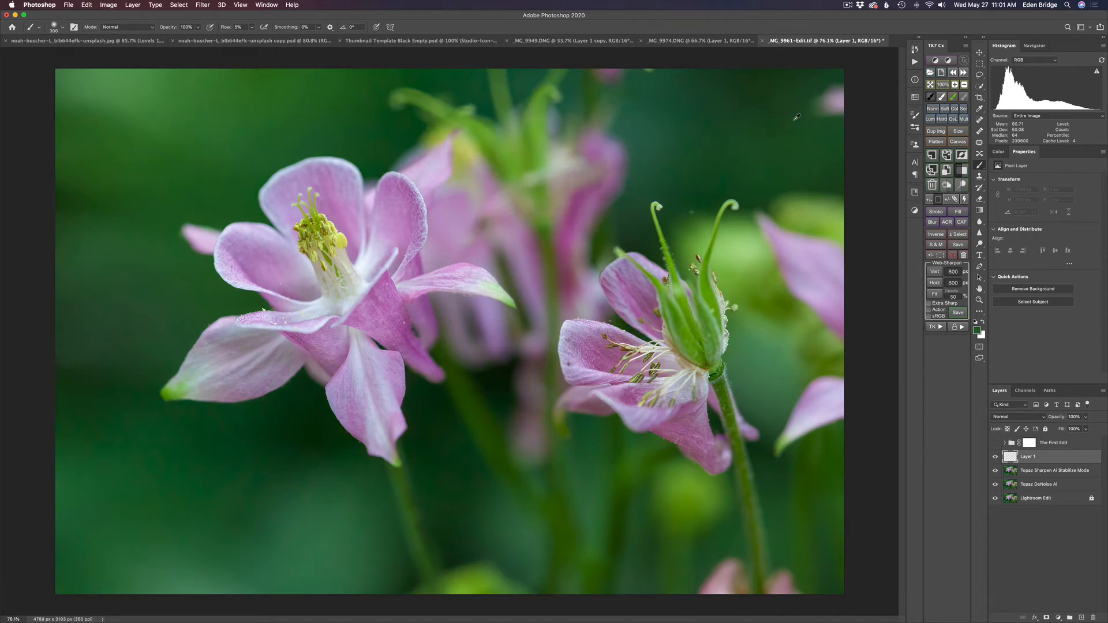
{"action": "left_click", "coordinate": [820, 86], "text": "alt"}
{"action": "mouse_move", "coordinate": [817, 104]}
{"action": "left_mouse_down"}
{"action": "mouse_move", "coordinate": [841, 90]}
{"action": "mouse_move", "coordinate": [820, 101]}
{"action": "mouse_move", "coordinate": [843, 91]}
{"action": "mouse_move", "coordinate": [836, 107]}
{"action": "mouse_move", "coordinate": [816, 107]}
{"action": "mouse_move", "coordinate": [826, 94]}
{"action": "mouse_move", "coordinate": [839, 101]}
{"action": "mouse_move", "coordinate": [815, 110]}
{"action": "mouse_move", "coordinate": [845, 87]}
{"action": "mouse_move", "coordinate": [841, 104]}
{"action": "mouse_move", "coordinate": [828, 97]}
{"action": "mouse_move", "coordinate": [813, 114]}
{"action": "left_mouse_up"}
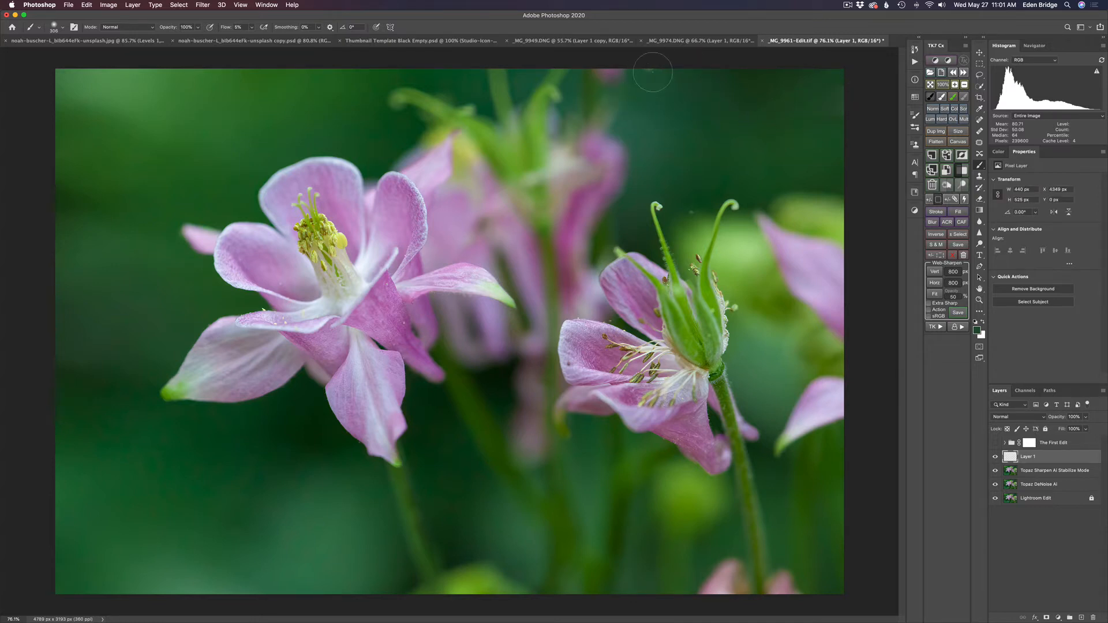
Step: Paint out the pale spot, pink petal fragment and green stem tip along the photo's upper edge with sampled background green
{"action": "left_click_drag", "start_coordinate": [645, 75], "coordinate": [652, 64]}
{"action": "left_click_drag", "start_coordinate": [619, 70], "coordinate": [619, 70]}
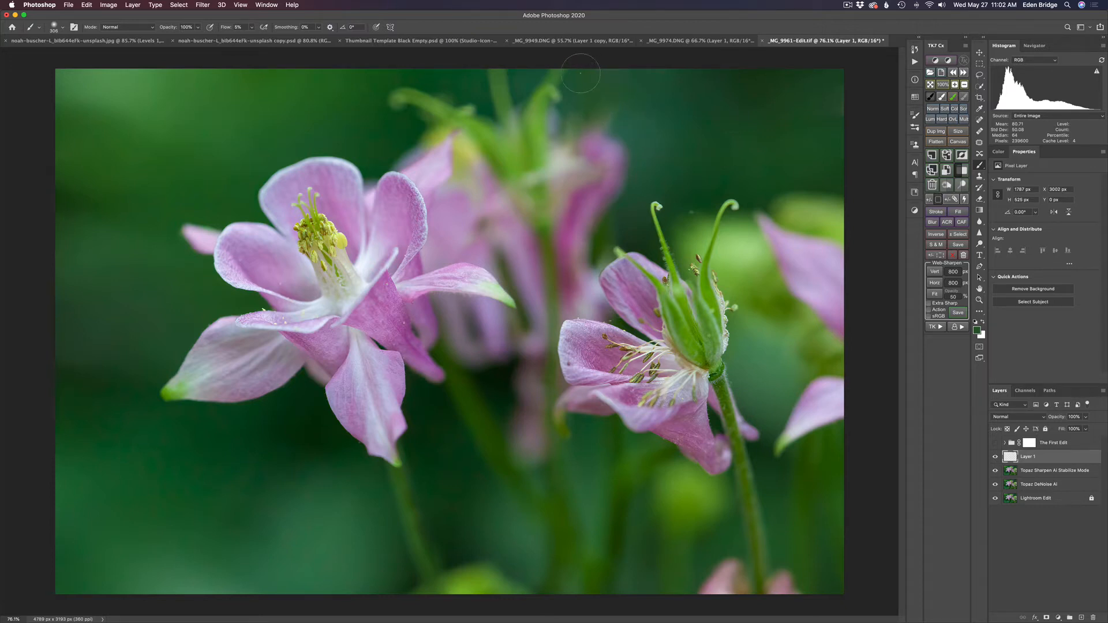
{"action": "left_click_drag", "start_coordinate": [581, 73], "coordinate": [627, 72]}
{"action": "left_click", "coordinate": [639, 95], "text": "alt"}
{"action": "left_click_drag", "start_coordinate": [569, 73], "coordinate": [595, 61]}
{"action": "left_click", "coordinate": [640, 82], "text": "alt"}
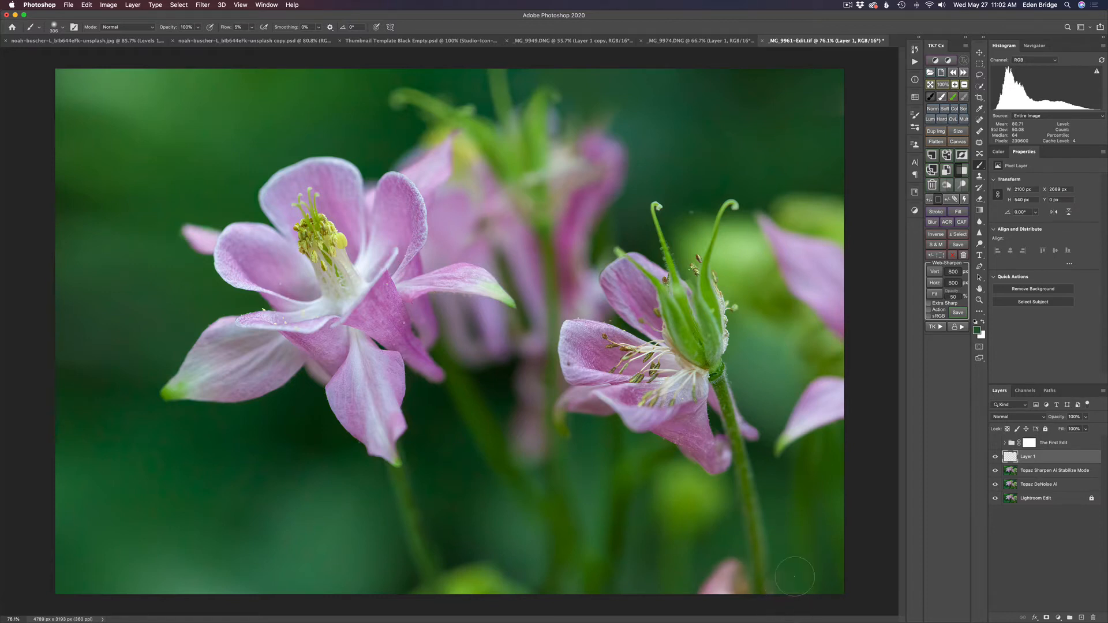
Step: Paint out the pink bud at the photo's lower edge beside the right flower's stem, using colors sampled from the nearby background
{"action": "mouse_move", "coordinate": [794, 577]}
{"action": "left_mouse_down"}
{"action": "mouse_move", "coordinate": [780, 601]}
{"action": "mouse_move", "coordinate": [750, 583]}
{"action": "mouse_move", "coordinate": [712, 581]}
{"action": "mouse_move", "coordinate": [717, 563]}
{"action": "mouse_move", "coordinate": [726, 597]}
{"action": "mouse_move", "coordinate": [737, 592]}
{"action": "mouse_move", "coordinate": [733, 559]}
{"action": "mouse_move", "coordinate": [716, 584]}
{"action": "mouse_move", "coordinate": [733, 576]}
{"action": "mouse_move", "coordinate": [744, 590]}
{"action": "mouse_move", "coordinate": [731, 570]}
{"action": "mouse_move", "coordinate": [709, 579]}
{"action": "mouse_move", "coordinate": [744, 570]}
{"action": "mouse_move", "coordinate": [733, 561]}
{"action": "left_mouse_up"}
{"action": "left_click", "coordinate": [720, 551], "text": "alt"}
{"action": "left_click", "coordinate": [723, 555], "text": "alt"}
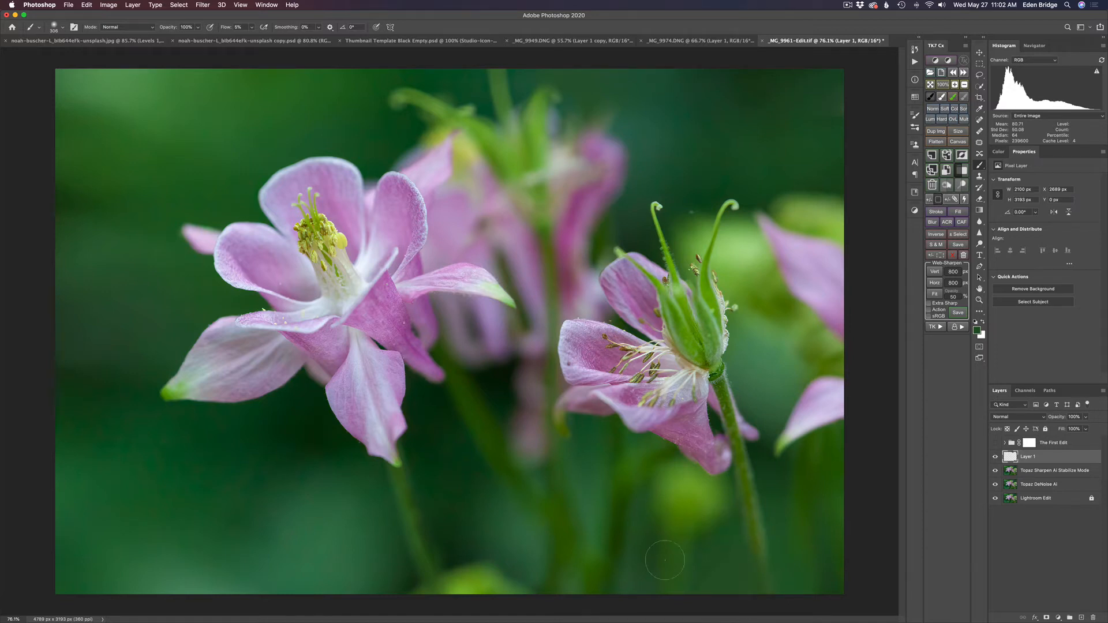
Step: Paint out the bright green blob at the photo's lower edge beside the left flower's stem with sampled dark background greens
{"action": "left_click", "coordinate": [458, 539], "text": "alt"}
{"action": "mouse_move", "coordinate": [453, 553]}
{"action": "left_mouse_down"}
{"action": "mouse_move", "coordinate": [463, 596]}
{"action": "mouse_move", "coordinate": [456, 569]}
{"action": "mouse_move", "coordinate": [476, 599]}
{"action": "mouse_move", "coordinate": [498, 572]}
{"action": "mouse_move", "coordinate": [458, 564]}
{"action": "mouse_move", "coordinate": [462, 589]}
{"action": "mouse_move", "coordinate": [475, 577]}
{"action": "left_mouse_up"}
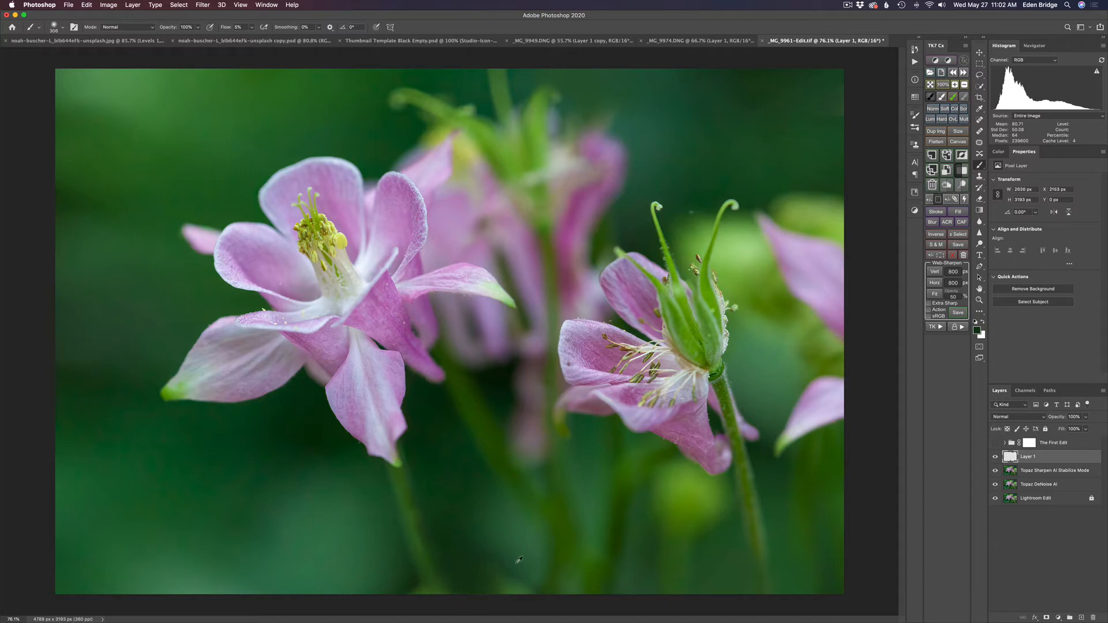
{"action": "left_click", "coordinate": [476, 576], "text": "alt"}
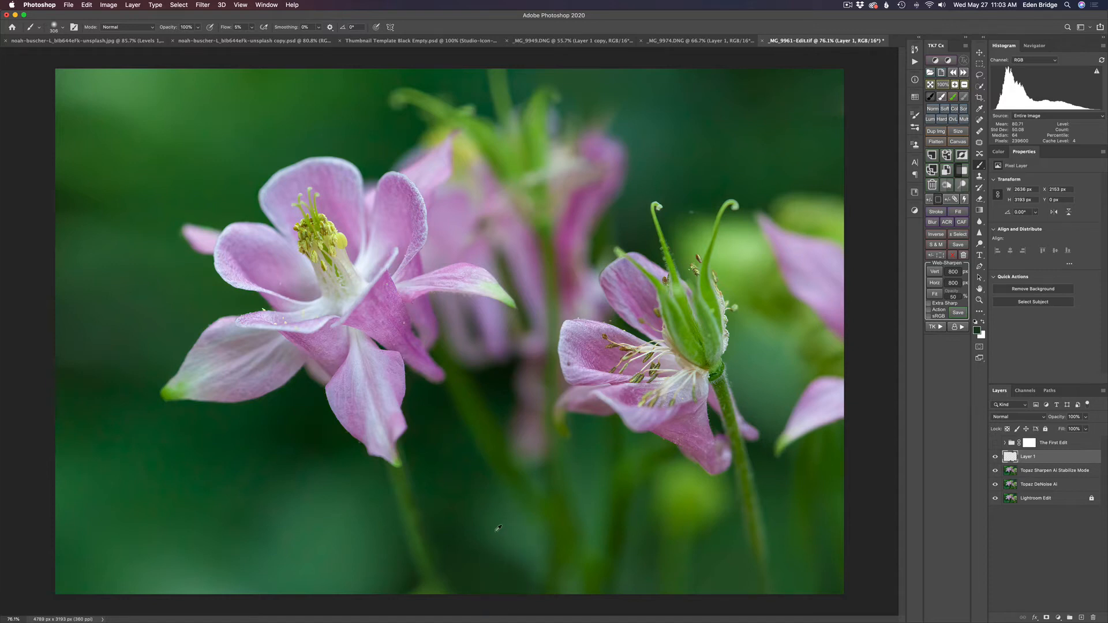
{"action": "left_click", "coordinate": [497, 529], "text": "alt"}
{"action": "left_click", "coordinate": [508, 530], "text": "alt"}
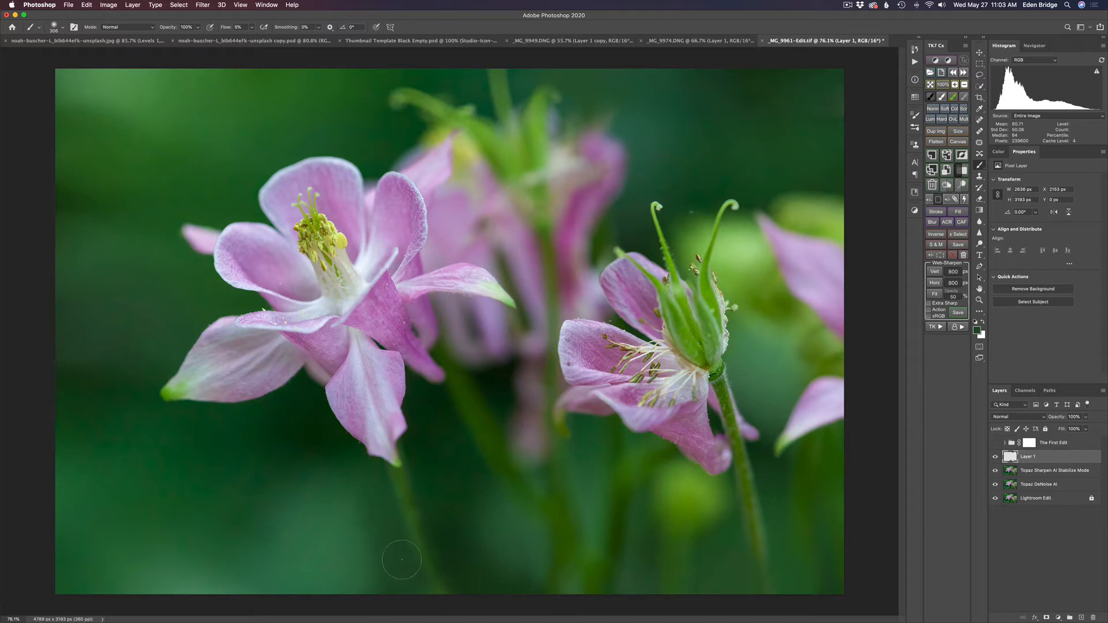
{"action": "left_click_drag", "start_coordinate": [423, 604], "coordinate": [427, 602]}
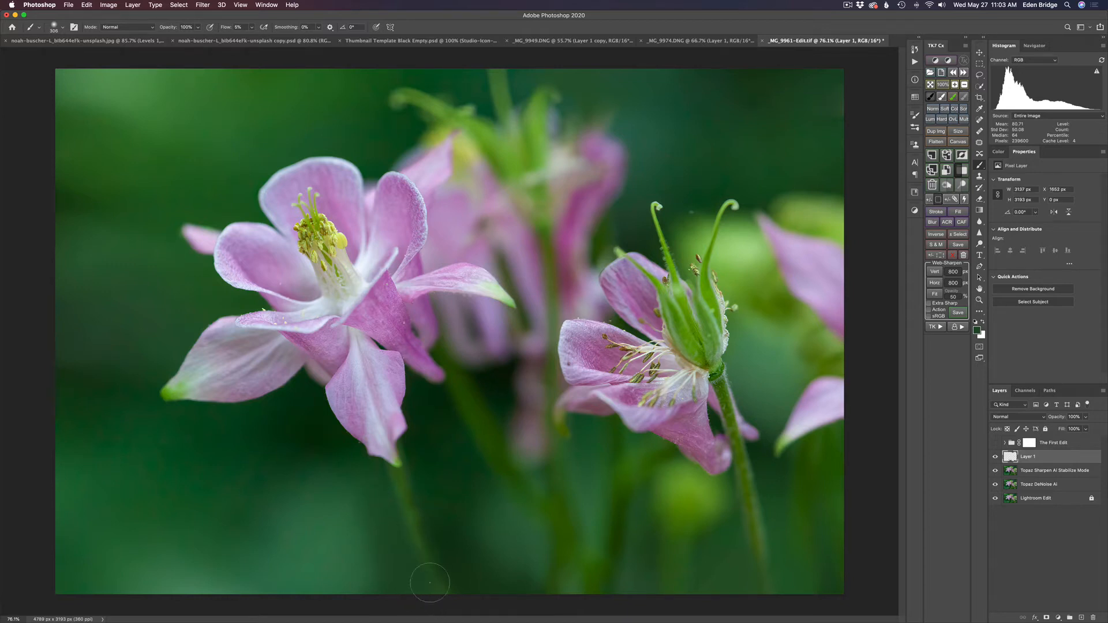
{"action": "left_click", "coordinate": [456, 567], "text": "alt"}
Step: Brush sampled background greens over the distracting spots between the curled tips of the right flower's seed pod
{"action": "left_click", "coordinate": [758, 273], "text": "alt"}
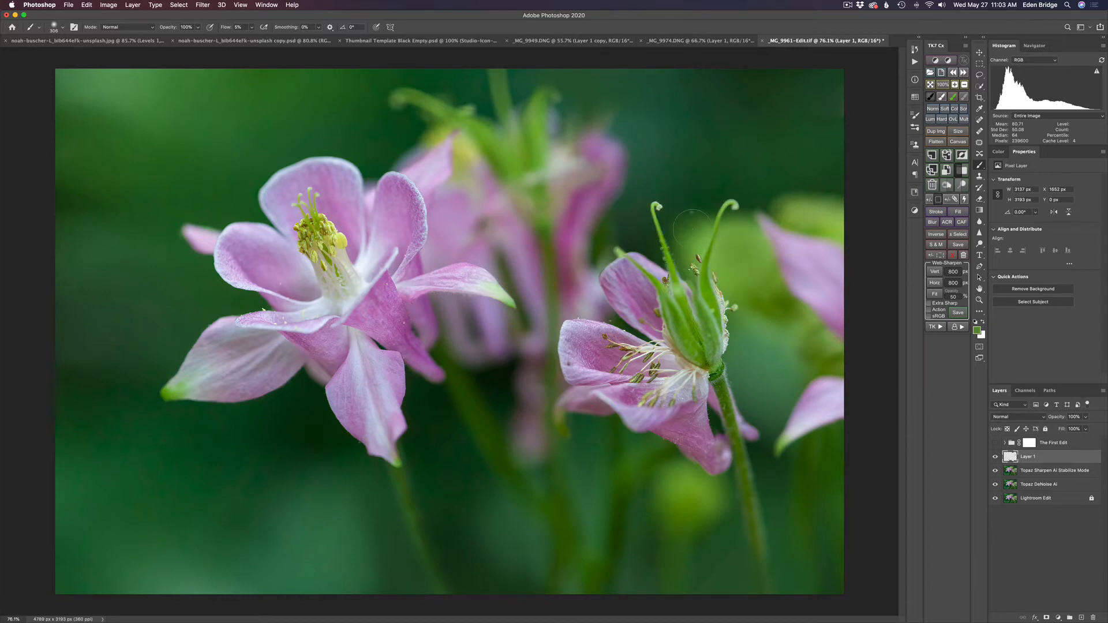
{"action": "left_click_drag", "start_coordinate": [692, 229], "coordinate": [657, 229]}
{"action": "left_click", "coordinate": [702, 197], "text": "alt"}
{"action": "left_click_drag", "start_coordinate": [687, 205], "coordinate": [694, 205]}
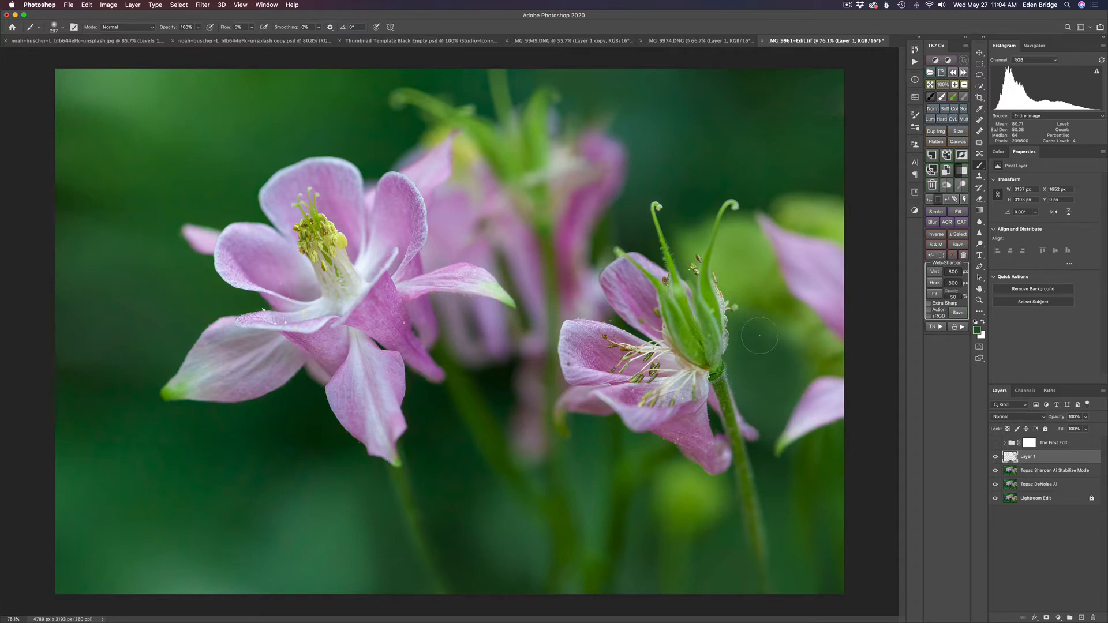
Step: Brush sampled background greens over the area between the right flower's stem and the pink petals at the photo's right edge
{"action": "left_click", "coordinate": [779, 389]}
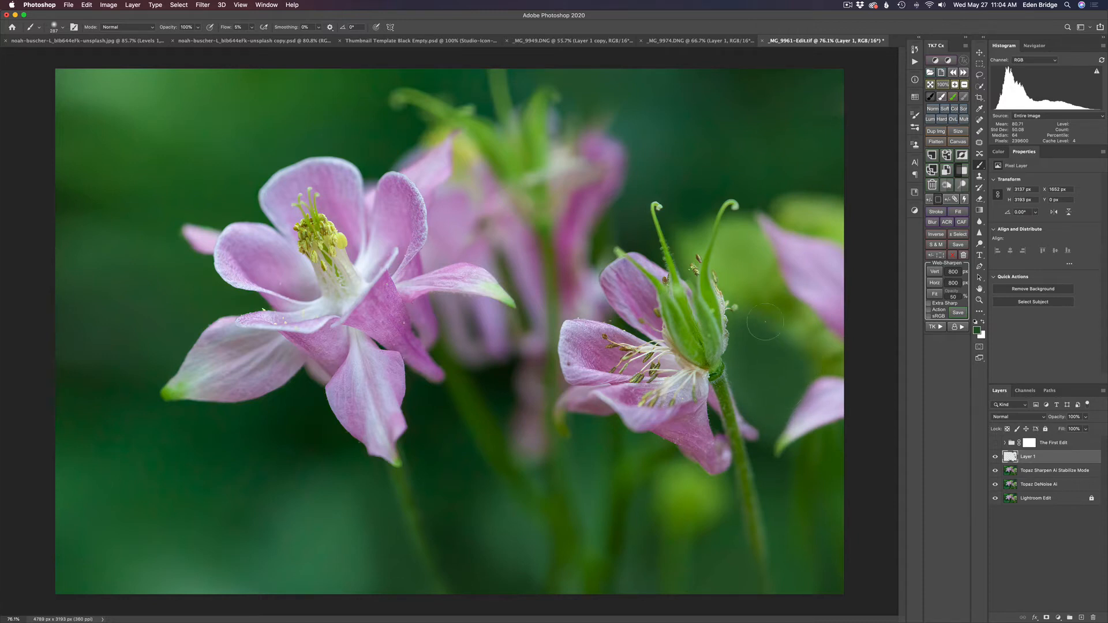
{"action": "left_click", "coordinate": [761, 388], "text": "alt"}
{"action": "left_click_drag", "start_coordinate": [763, 404], "coordinate": [758, 411]}
{"action": "left_click", "coordinate": [794, 360], "text": "alt"}
Step: Even out the background in the photo's lower-left area with large soft strokes of sampled dark green
{"action": "left_click_drag", "start_coordinate": [235, 528], "coordinate": [213, 573]}
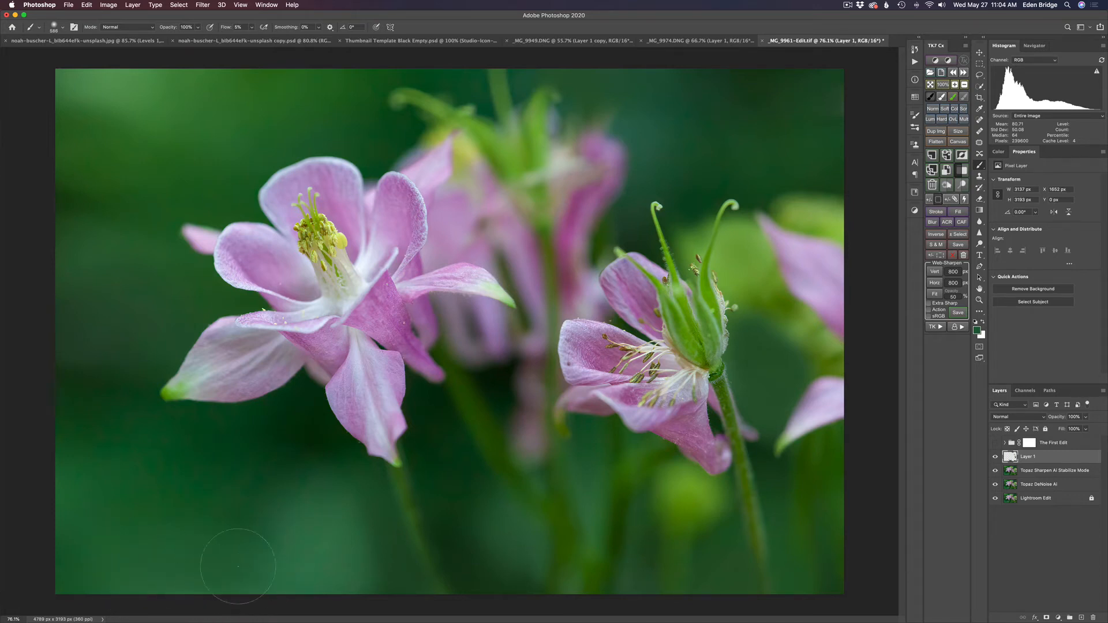
{"action": "left_click_drag", "start_coordinate": [144, 589], "coordinate": [165, 563]}
{"action": "left_click", "coordinate": [380, 512], "text": "alt"}
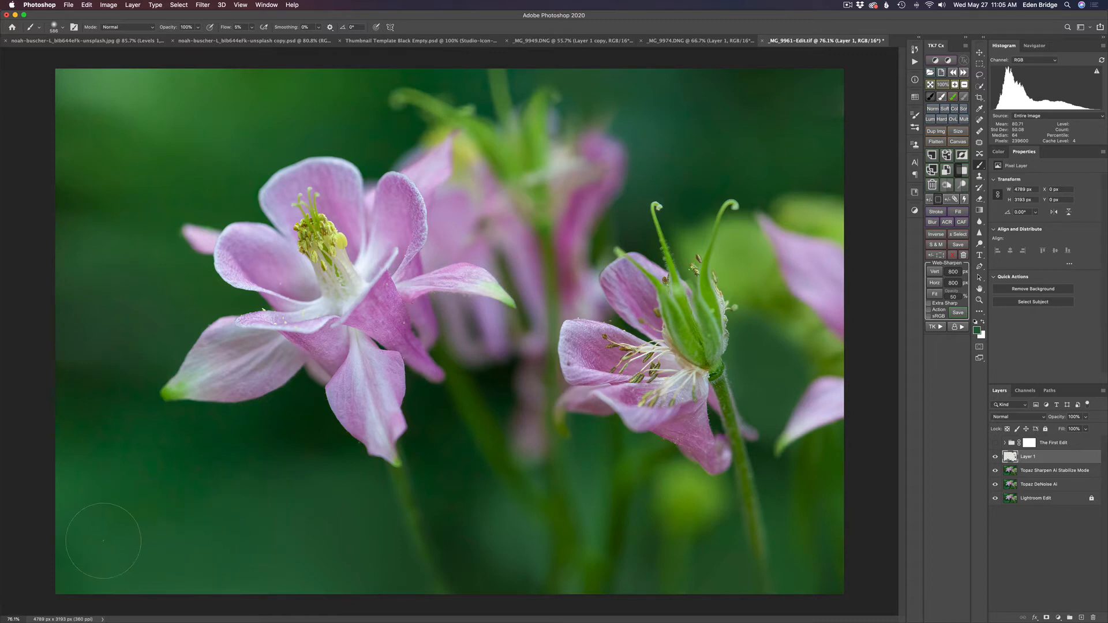
Step: Compare the photo with and without the painted cleanup by toggling the visibility of Layer 1
{"action": "left_click", "coordinate": [994, 457]}
{"action": "left_click", "coordinate": [995, 457]}
{"action": "left_click", "coordinate": [995, 457]}
{"action": "left_click", "coordinate": [995, 457]}
Step: Tone down the yellow-green blobs around the right flower and the blurred petal at the right edge with sampled greens
{"action": "left_click_drag", "start_coordinate": [788, 330], "coordinate": [795, 333]}
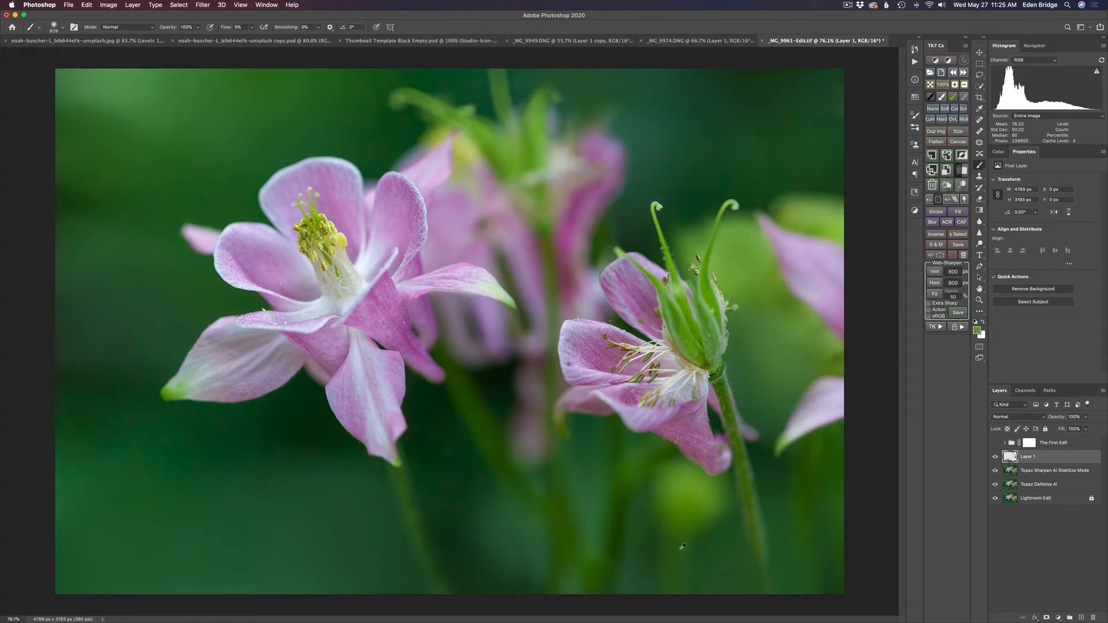
{"action": "left_click", "coordinate": [680, 550], "text": "alt"}
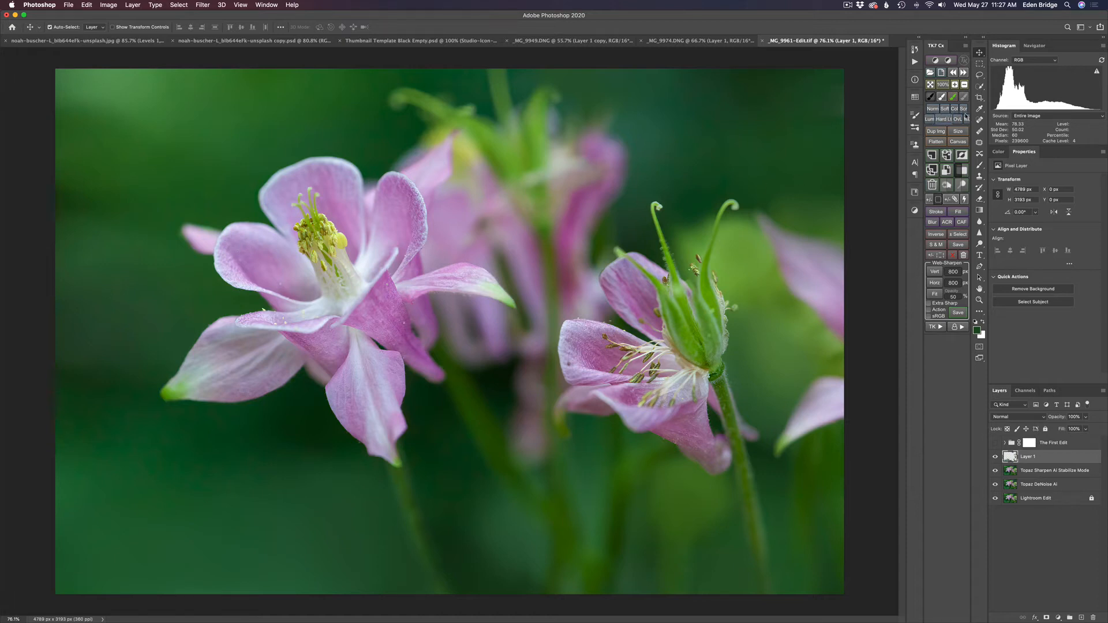
Step: On the Topaz Sharpen AI Stabilise Mode layer, quick-select the left flower's upper-left petal without the stray pink tip, and invert the selection
{"action": "left_click", "coordinate": [980, 86]}
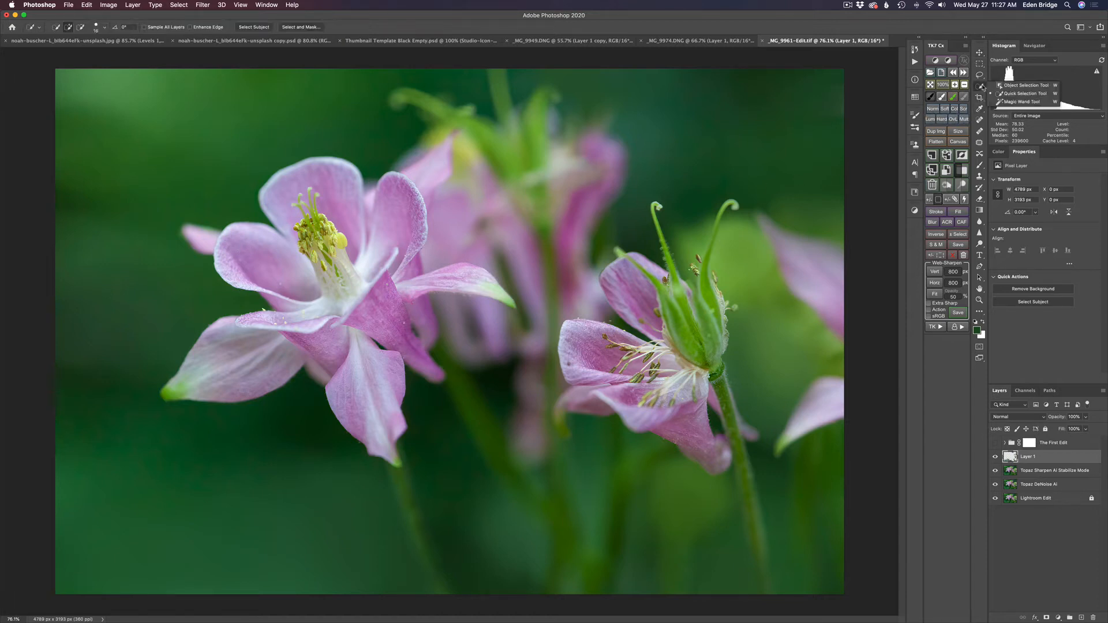
{"action": "left_click", "coordinate": [992, 93]}
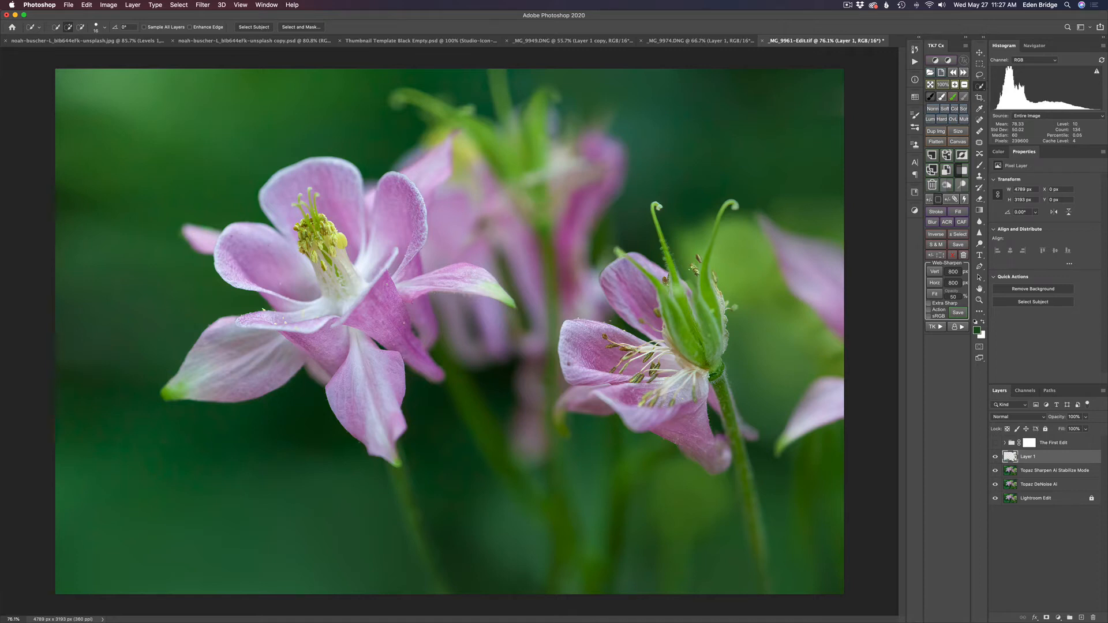
{"action": "left_click", "coordinate": [1010, 470]}
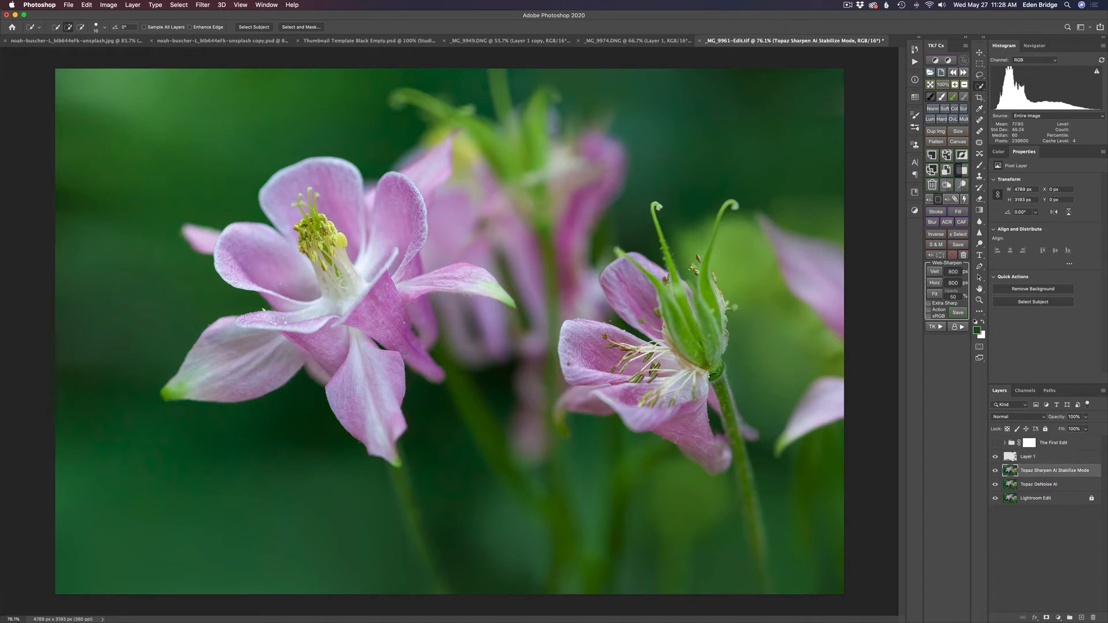
{"action": "left_click", "coordinate": [229, 229]}
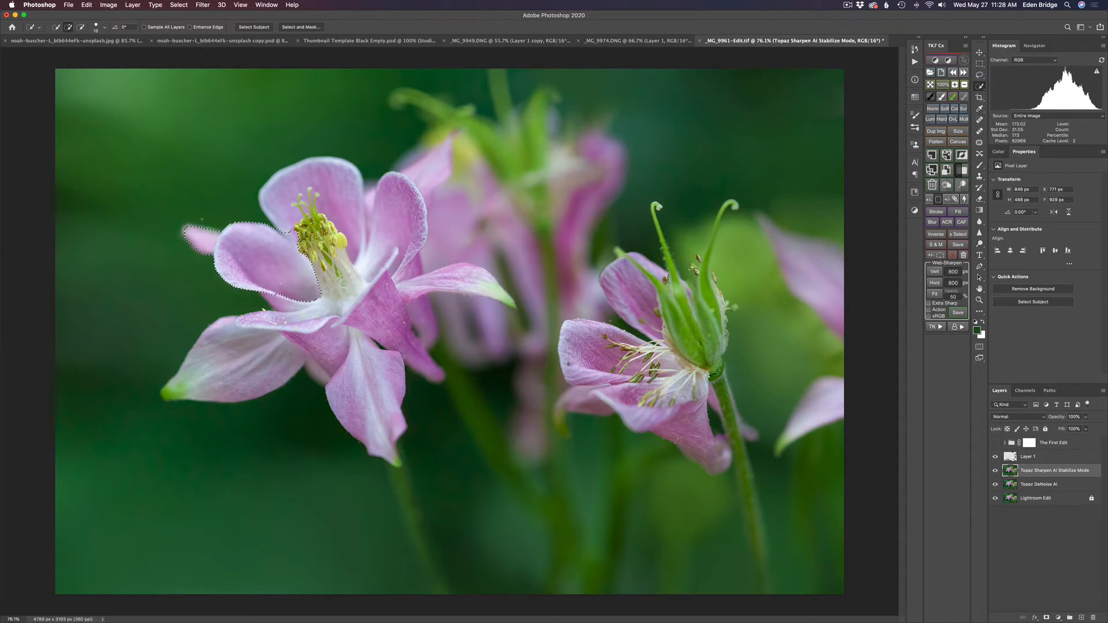
{"action": "key", "text": "alt"}
{"action": "left_click", "coordinate": [187, 6]}
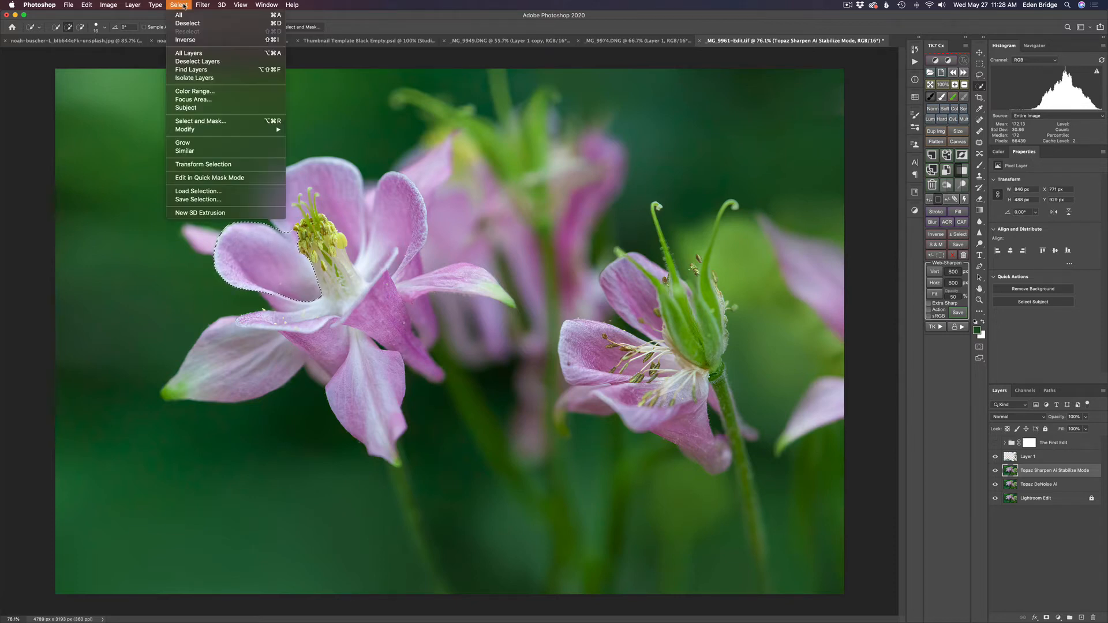
{"action": "left_click", "coordinate": [187, 41]}
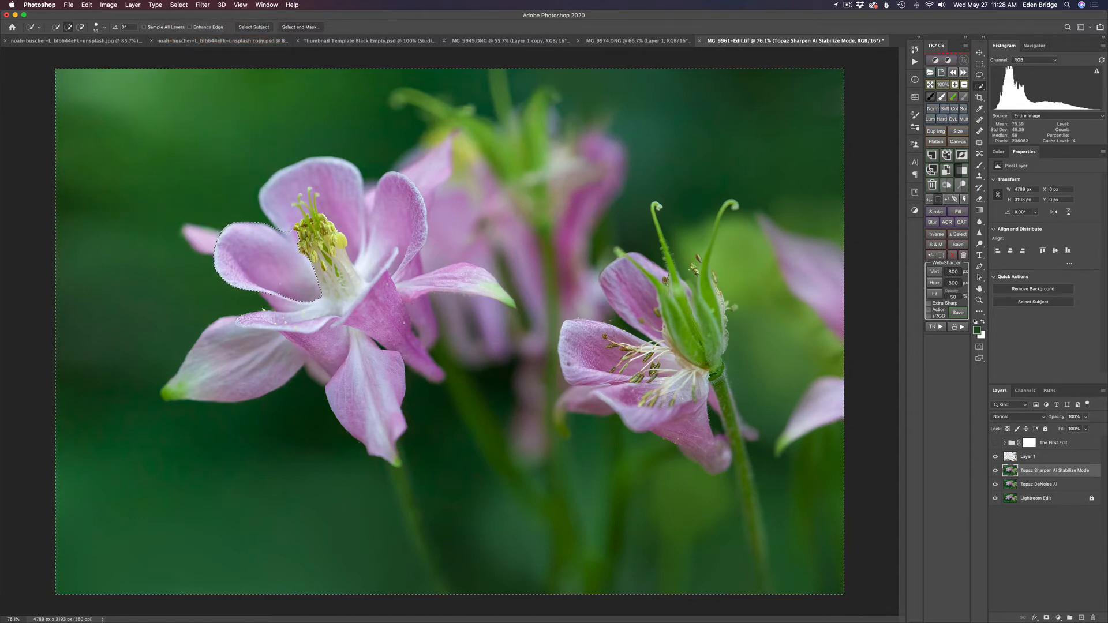
Step: Paint out the stray pink petal tip beside the left flower with background green inside the selection, deselect, and blend the area
{"action": "key", "text": "b"}
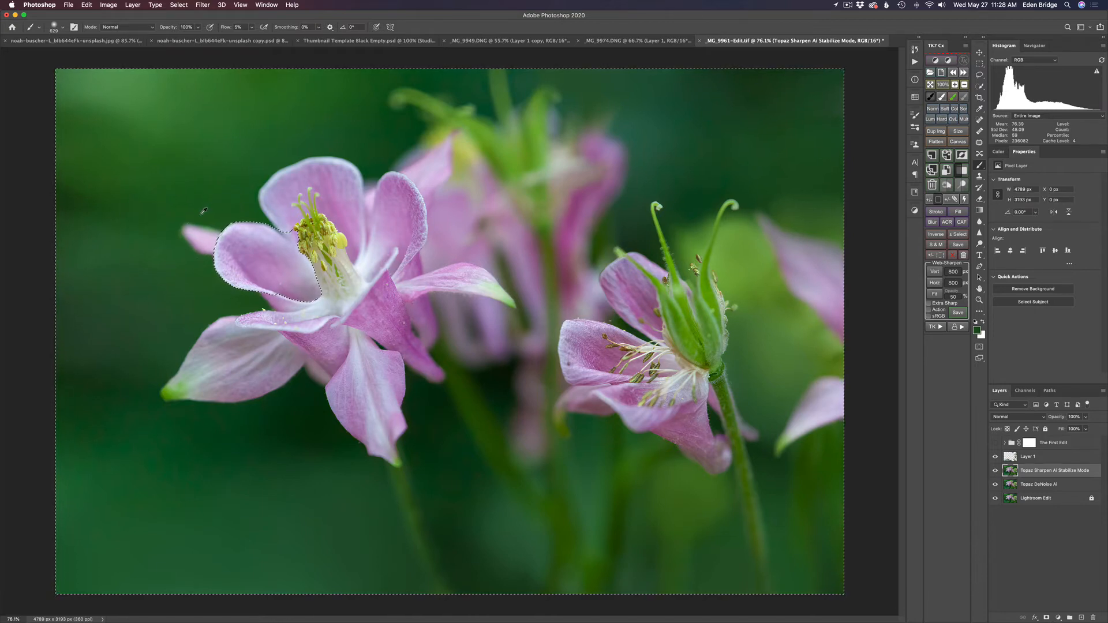
{"action": "mouse_move", "coordinate": [190, 222]}
{"action": "left_mouse_down"}
{"action": "mouse_move", "coordinate": [214, 228]}
{"action": "mouse_move", "coordinate": [199, 244]}
{"action": "mouse_move", "coordinate": [203, 219]}
{"action": "mouse_move", "coordinate": [200, 245]}
{"action": "mouse_move", "coordinate": [213, 221]}
{"action": "mouse_move", "coordinate": [211, 238]}
{"action": "left_mouse_up"}
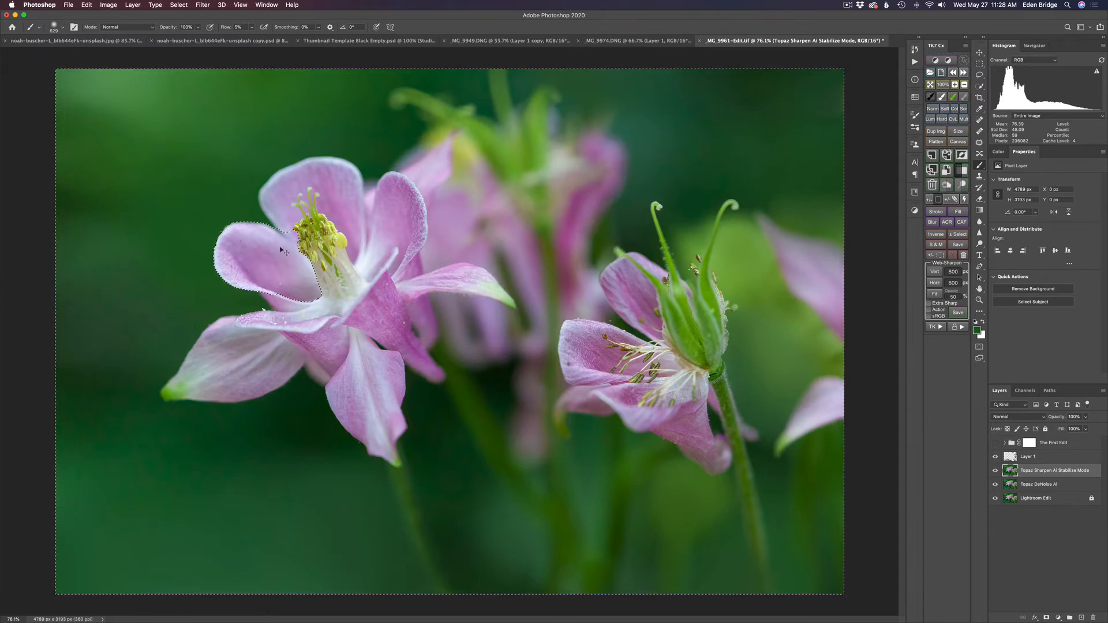
{"action": "key", "text": "super+d"}
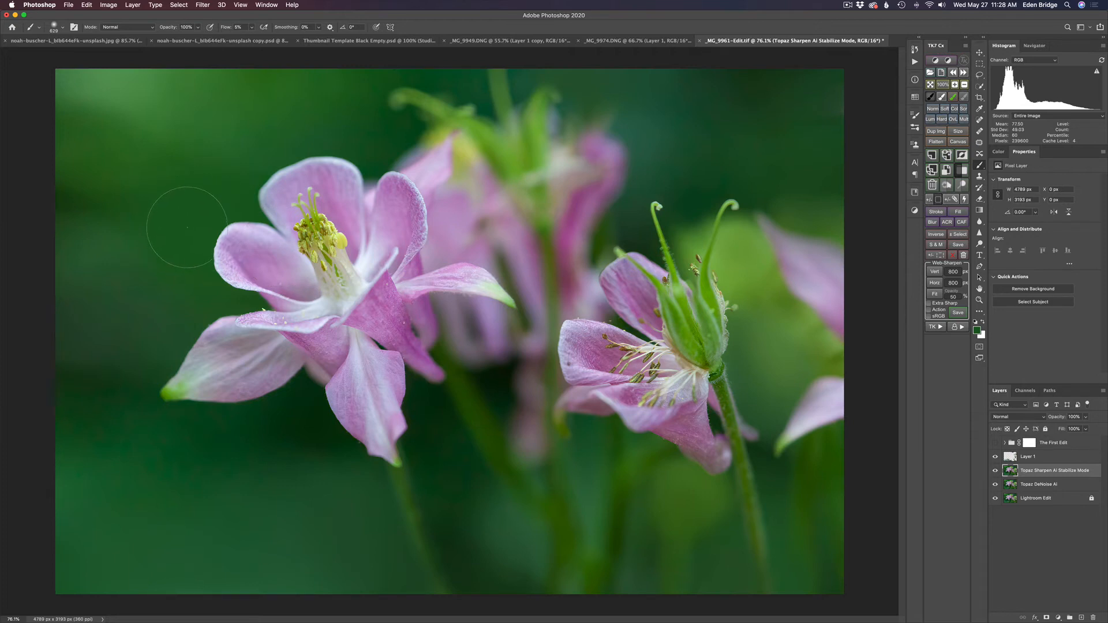
{"action": "left_click_drag", "start_coordinate": [188, 226], "coordinate": [107, 233]}
{"action": "left_click_drag", "start_coordinate": [184, 219], "coordinate": [185, 230]}
Step: Select Layer 1 and toggle its visibility to review the background before and after the painting
{"action": "left_click", "coordinate": [1023, 457]}
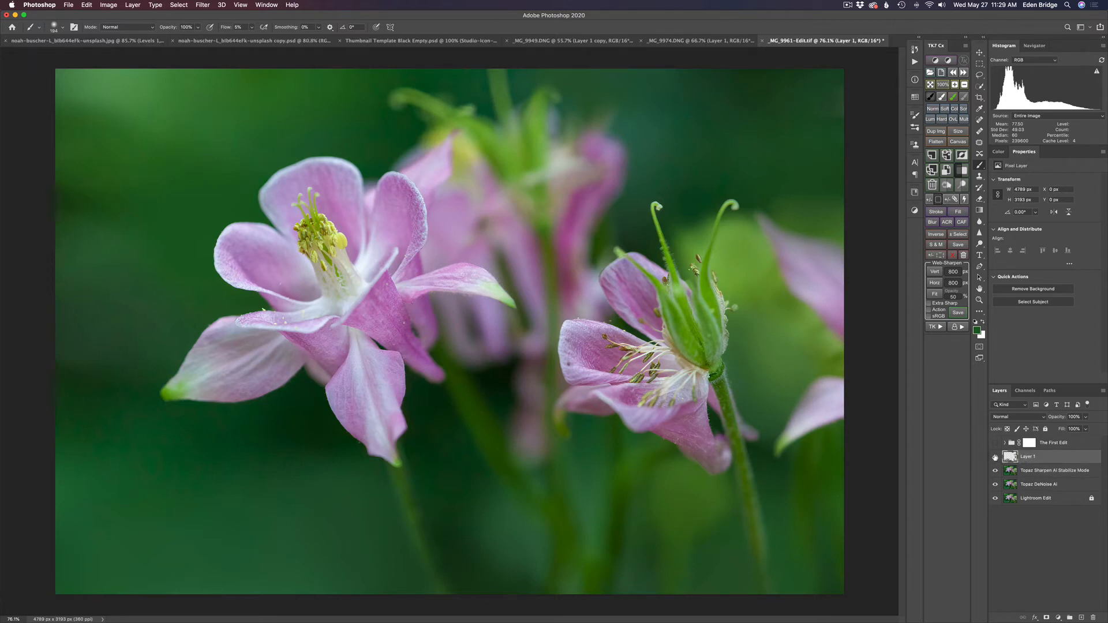
{"action": "left_click", "coordinate": [995, 457]}
{"action": "left_click", "coordinate": [995, 457]}
{"action": "left_click", "coordinate": [995, 457]}
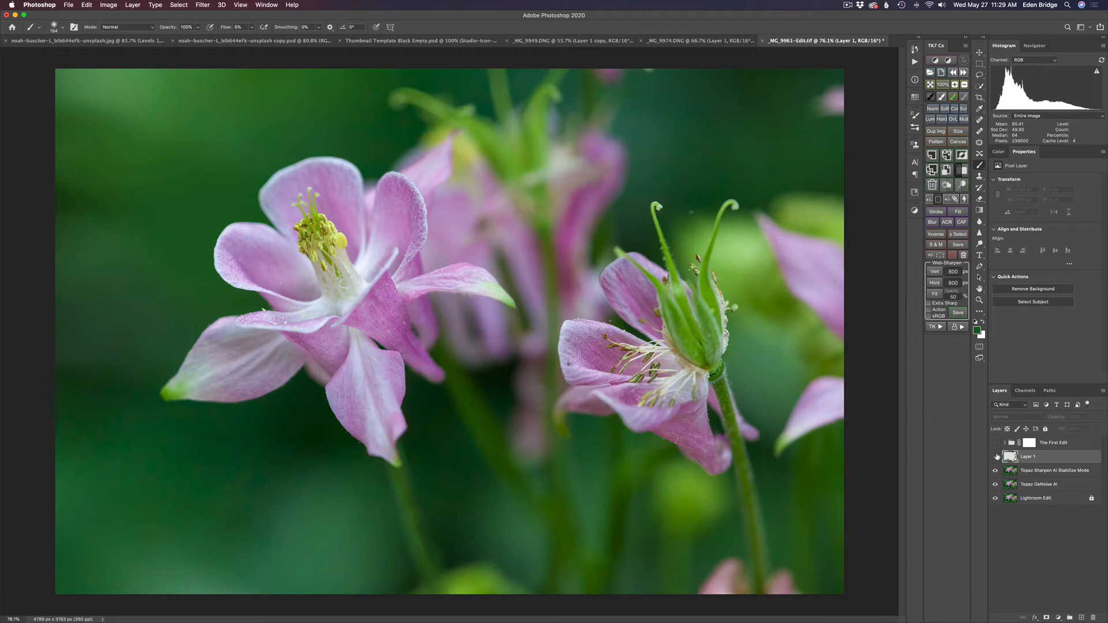
{"action": "left_click", "coordinate": [994, 457]}
{"action": "left_click", "coordinate": [995, 457]}
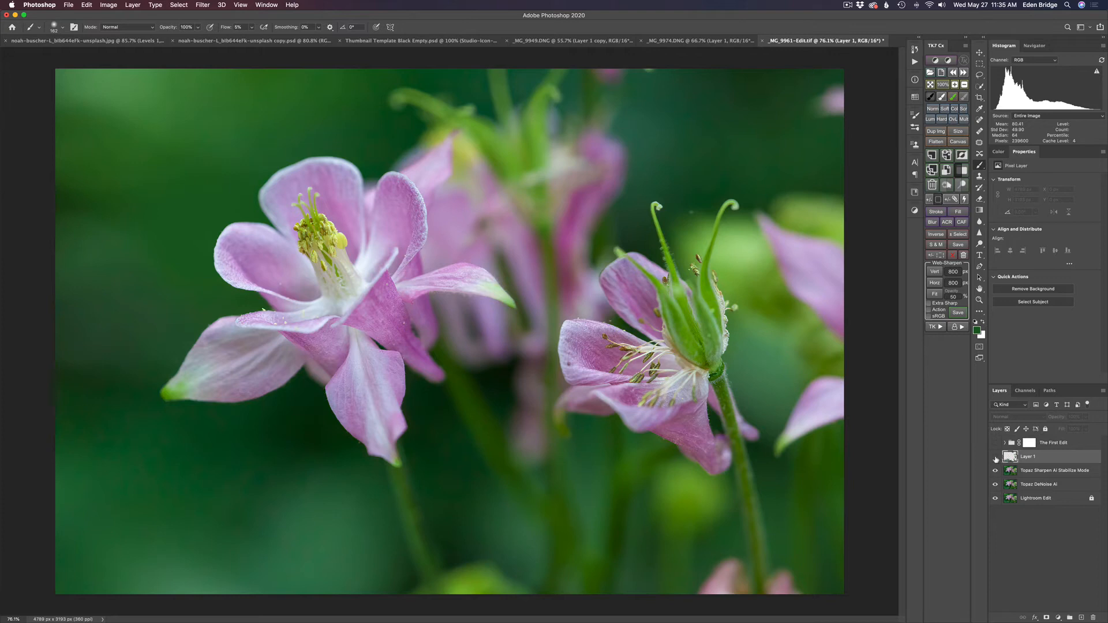
{"action": "left_click", "coordinate": [995, 457]}
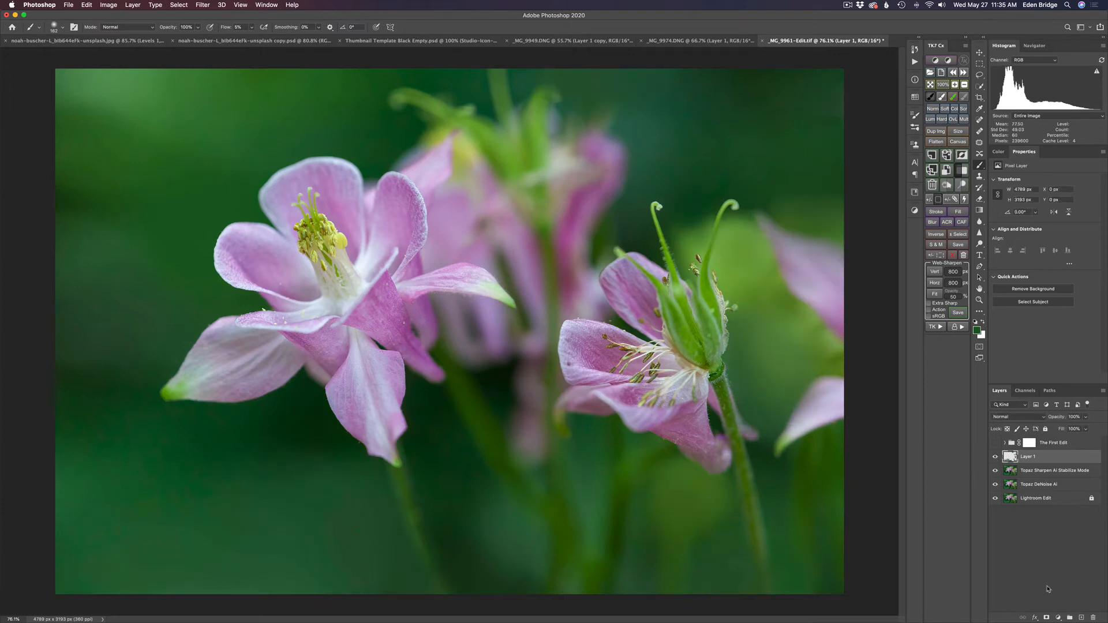
Step: Add a white layer mask to Layer 1, keeping black as the foreground color
{"action": "left_click", "coordinate": [1046, 618]}
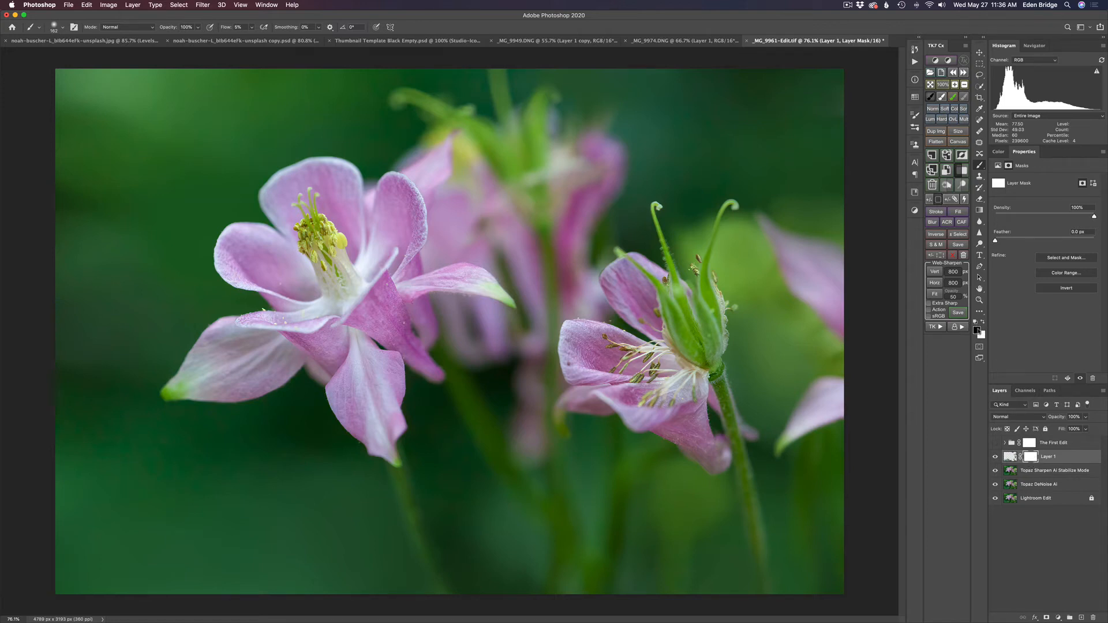
{"action": "key", "text": "x"}
{"action": "key", "text": "x"}
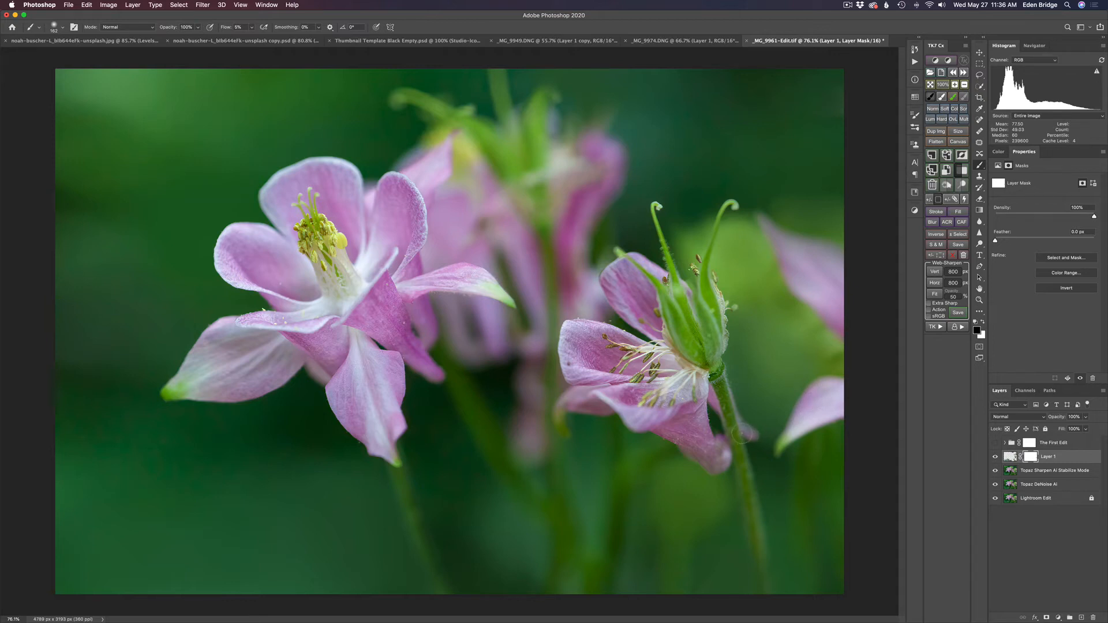
Step: Toggle the masked Layer 1 off and on to check the cleanup against the original background
{"action": "left_click", "coordinate": [994, 457]}
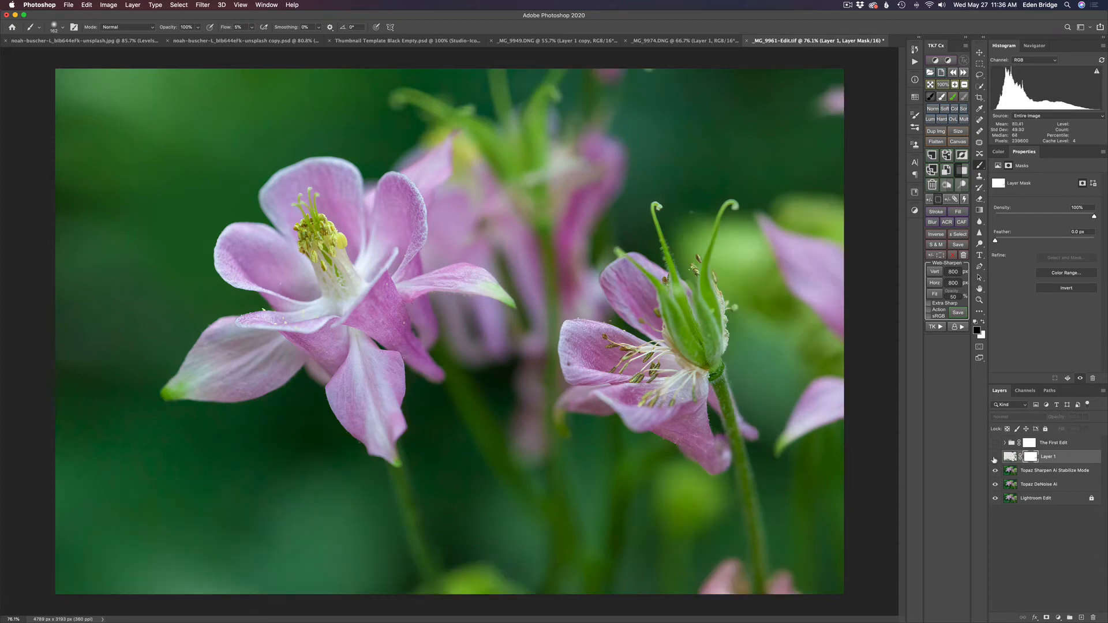
{"action": "left_click", "coordinate": [995, 458]}
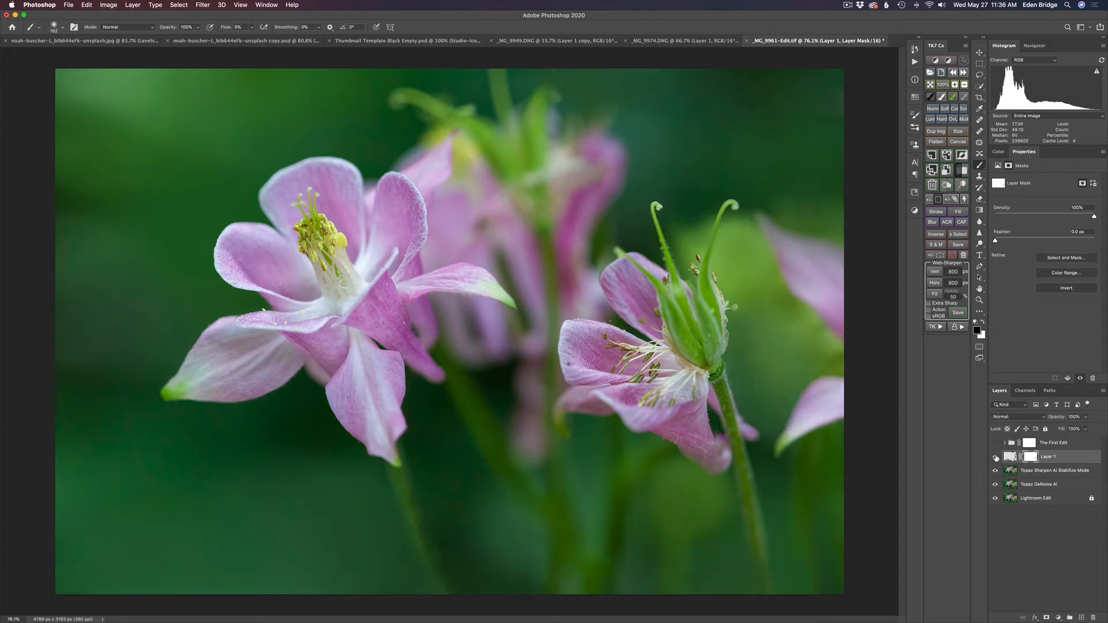
{"action": "left_click", "coordinate": [994, 458]}
{"action": "left_click", "coordinate": [995, 458]}
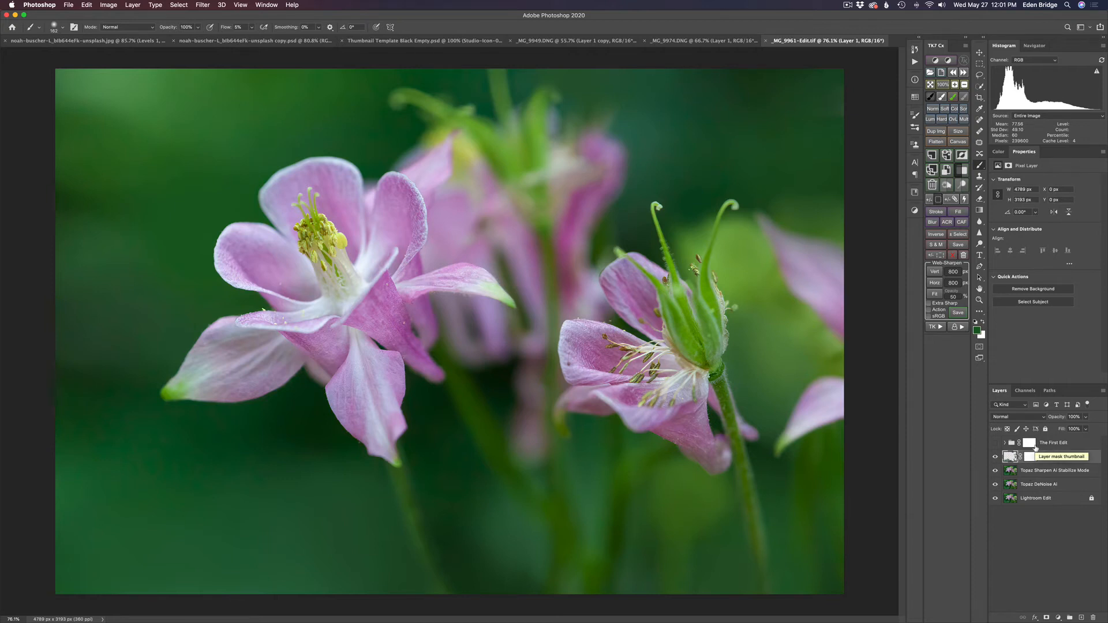
Step: Stamp all visible layers into a new layer above Layer 1 and open it in Topaz Mask AI
{"action": "key", "text": "super+alt+shift+e"}
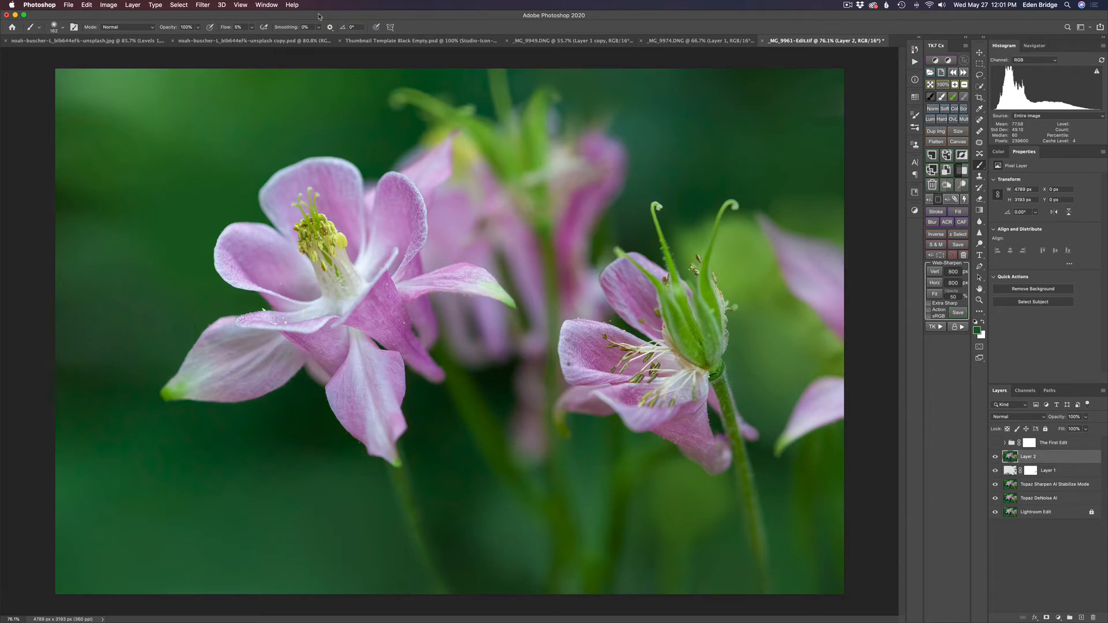
{"action": "left_click", "coordinate": [207, 4]}
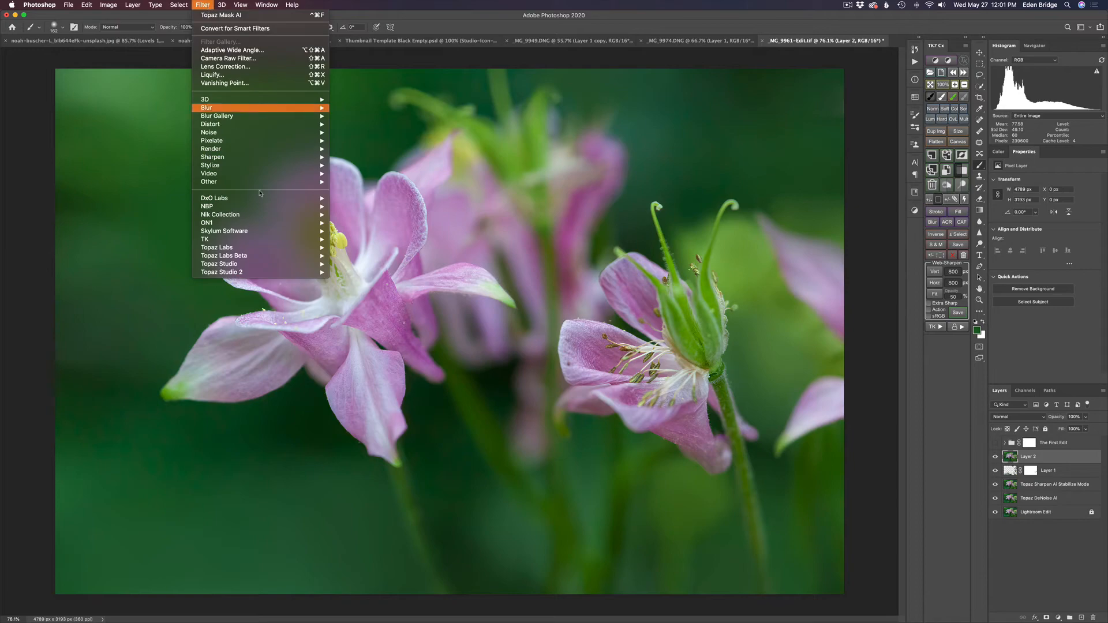
{"action": "mouse_move", "coordinate": [280, 249]}
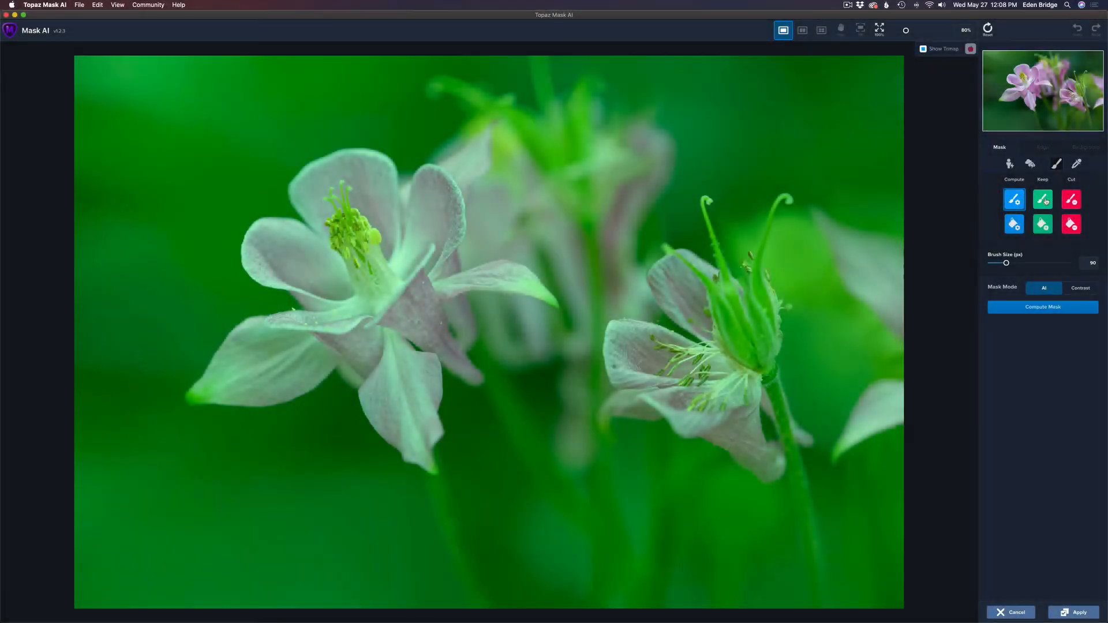
Step: Outline both foreground columbine flowers, including the right one's seed pod and upper stem, with the Compute brush at size 90
{"action": "mouse_move", "coordinate": [304, 156]}
{"action": "left_mouse_down"}
{"action": "mouse_move", "coordinate": [294, 206]}
{"action": "mouse_move", "coordinate": [247, 228]}
{"action": "mouse_move", "coordinate": [294, 306]}
{"action": "mouse_move", "coordinate": [196, 396]}
{"action": "mouse_move", "coordinate": [334, 366]}
{"action": "mouse_move", "coordinate": [393, 447]}
{"action": "mouse_move", "coordinate": [432, 456]}
{"action": "mouse_move", "coordinate": [435, 415]}
{"action": "mouse_move", "coordinate": [482, 378]}
{"action": "mouse_move", "coordinate": [517, 297]}
{"action": "mouse_move", "coordinate": [478, 261]}
{"action": "mouse_move", "coordinate": [453, 185]}
{"action": "mouse_move", "coordinate": [398, 201]}
{"action": "mouse_move", "coordinate": [306, 151]}
{"action": "left_mouse_up"}
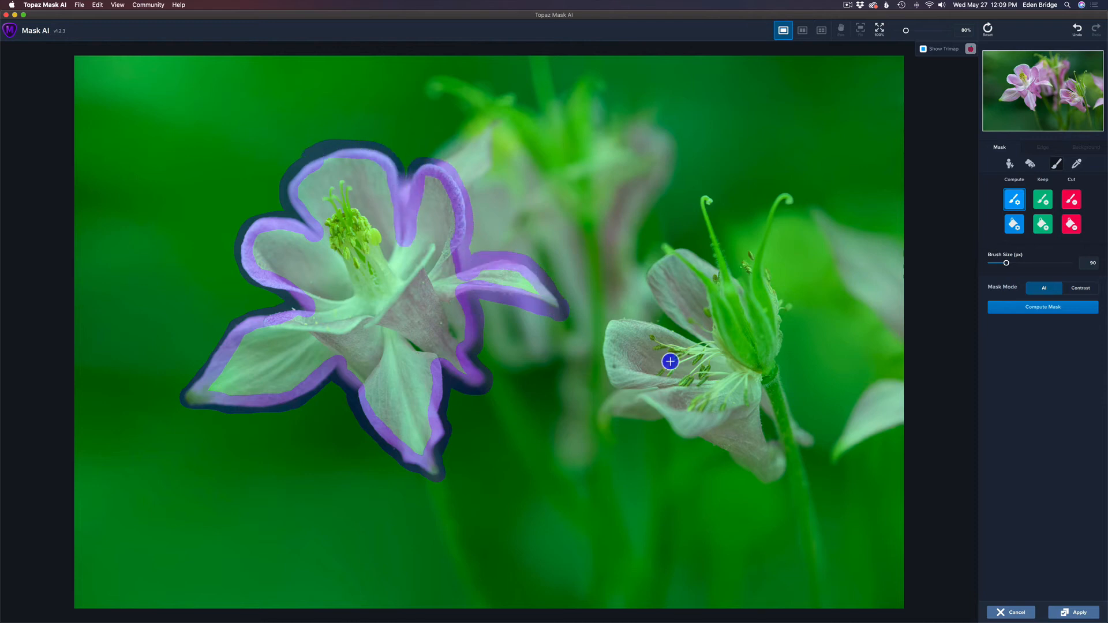
{"action": "mouse_move", "coordinate": [687, 251]}
{"action": "left_mouse_down"}
{"action": "mouse_move", "coordinate": [658, 261]}
{"action": "mouse_move", "coordinate": [671, 313]}
{"action": "mouse_move", "coordinate": [702, 342]}
{"action": "mouse_move", "coordinate": [620, 321]}
{"action": "mouse_move", "coordinate": [614, 442]}
{"action": "mouse_move", "coordinate": [660, 422]}
{"action": "mouse_move", "coordinate": [778, 476]}
{"action": "mouse_move", "coordinate": [808, 514]}
{"action": "mouse_move", "coordinate": [782, 412]}
{"action": "mouse_move", "coordinate": [771, 212]}
{"action": "mouse_move", "coordinate": [738, 273]}
{"action": "mouse_move", "coordinate": [716, 226]}
{"action": "mouse_move", "coordinate": [716, 256]}
{"action": "mouse_move", "coordinate": [681, 245]}
{"action": "left_mouse_up"}
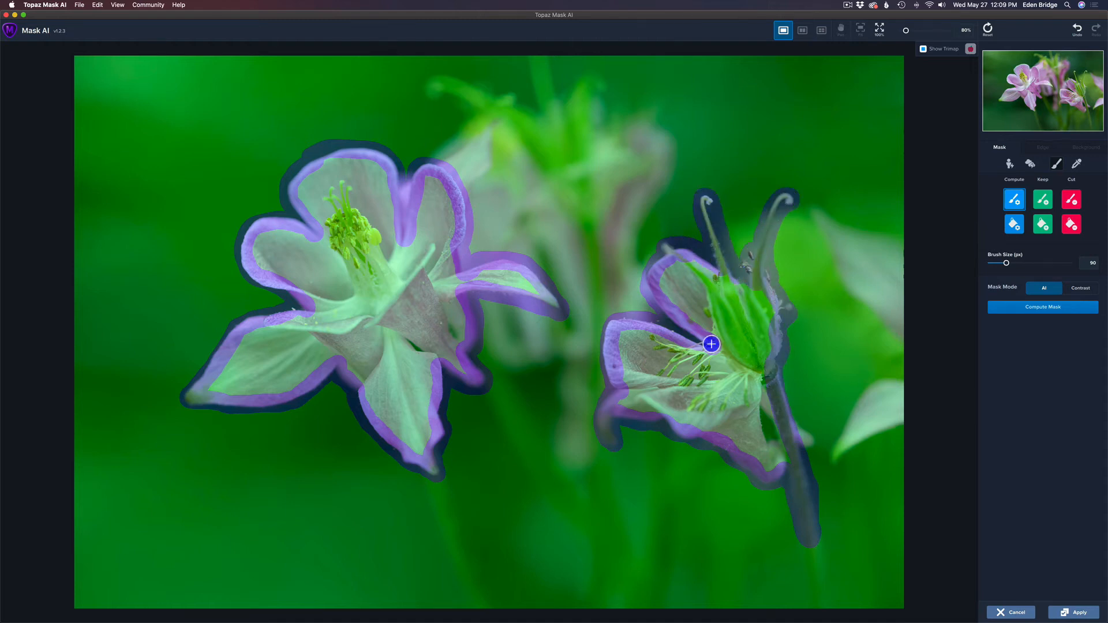
Step: Fill the background around both outlined flowers as Cut, compute the mask in AI mode, and hide the trimap
{"action": "left_click", "coordinate": [1072, 225]}
{"action": "left_click", "coordinate": [615, 160]}
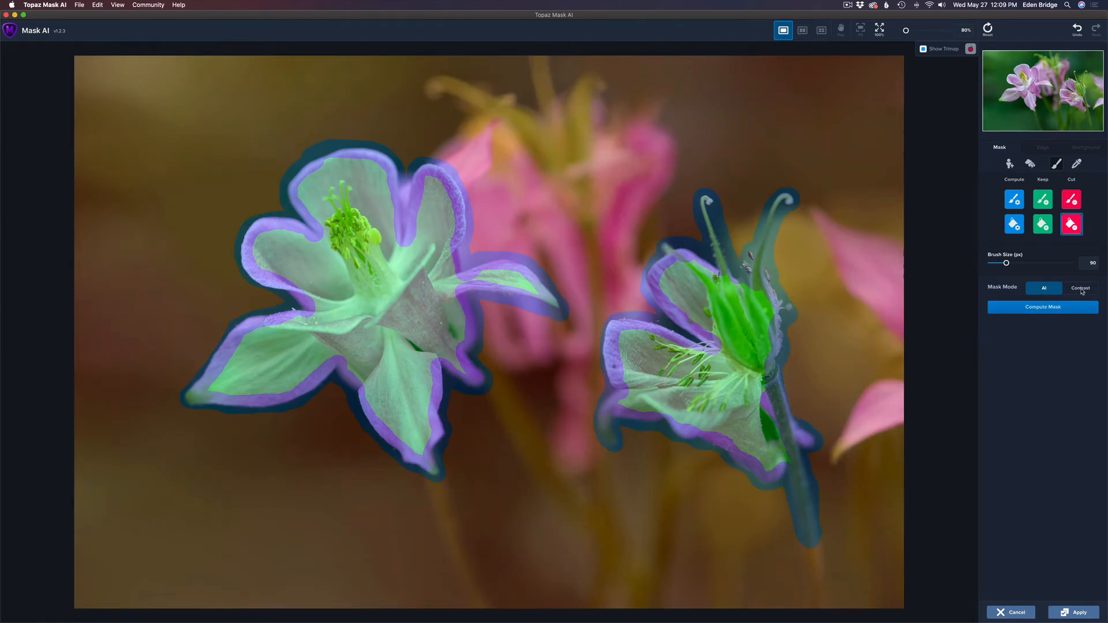
{"action": "left_click", "coordinate": [1044, 310]}
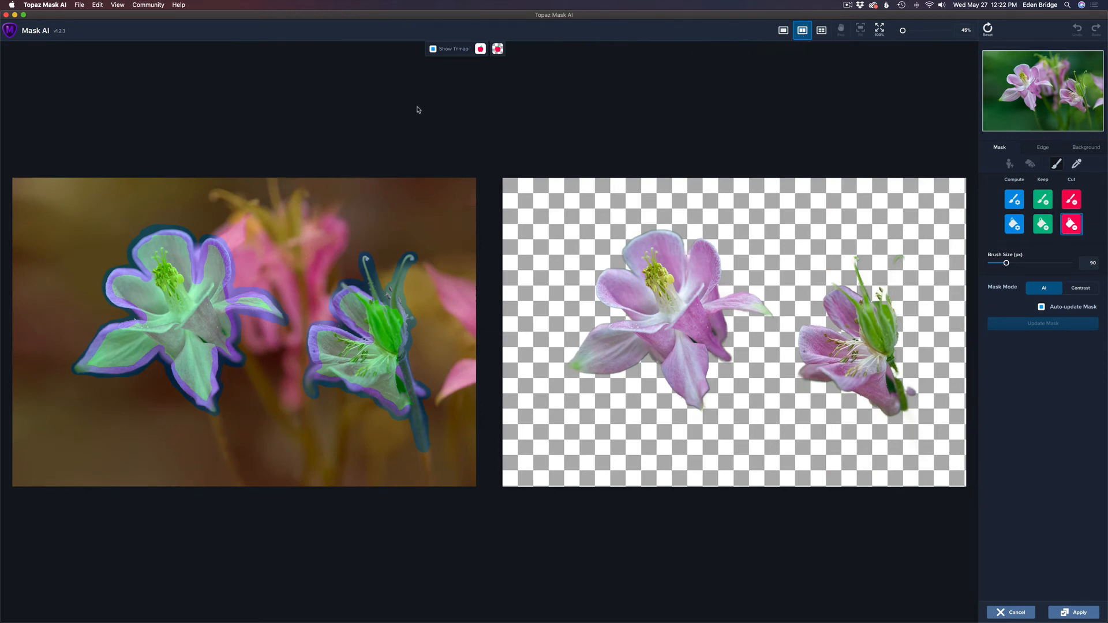
{"action": "left_click", "coordinate": [433, 49]}
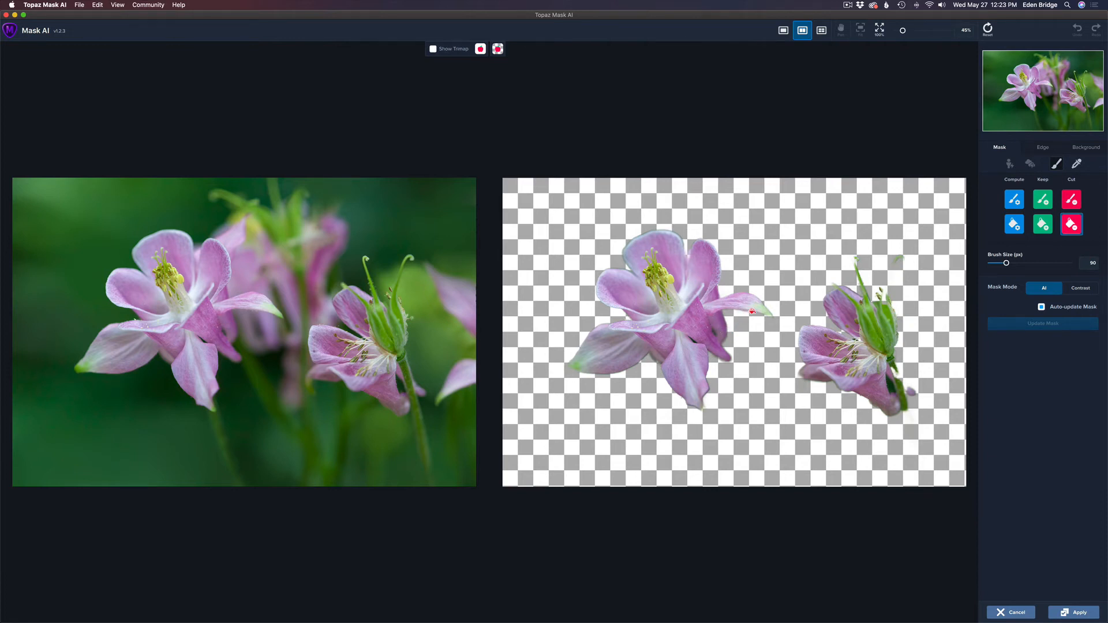
Step: Apply a Blur background behind the masked flowers with Strength 19
{"action": "left_click", "coordinate": [1086, 148]}
{"action": "left_click", "coordinate": [1032, 172]}
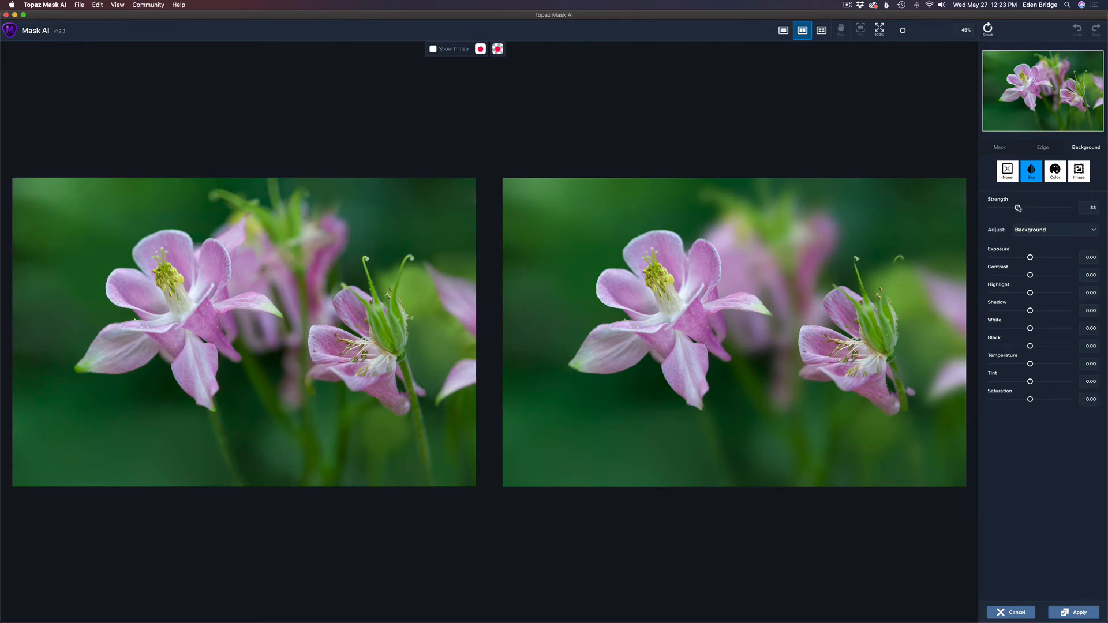
{"action": "left_click_drag", "start_coordinate": [1018, 208], "coordinate": [974, 209]}
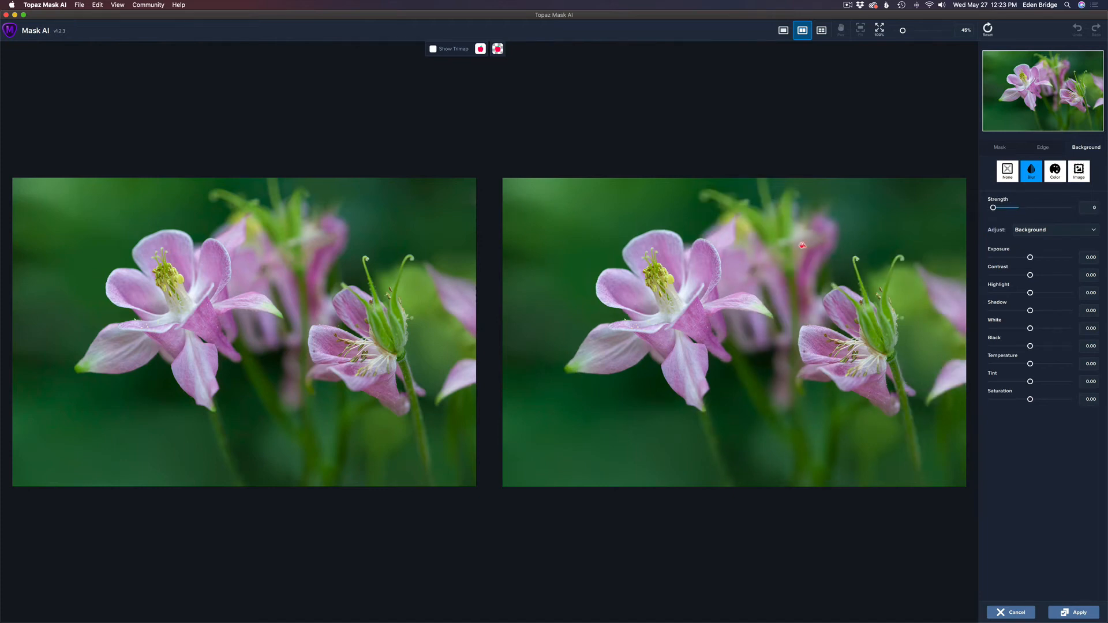
{"action": "left_click_drag", "start_coordinate": [995, 210], "coordinate": [1008, 210]}
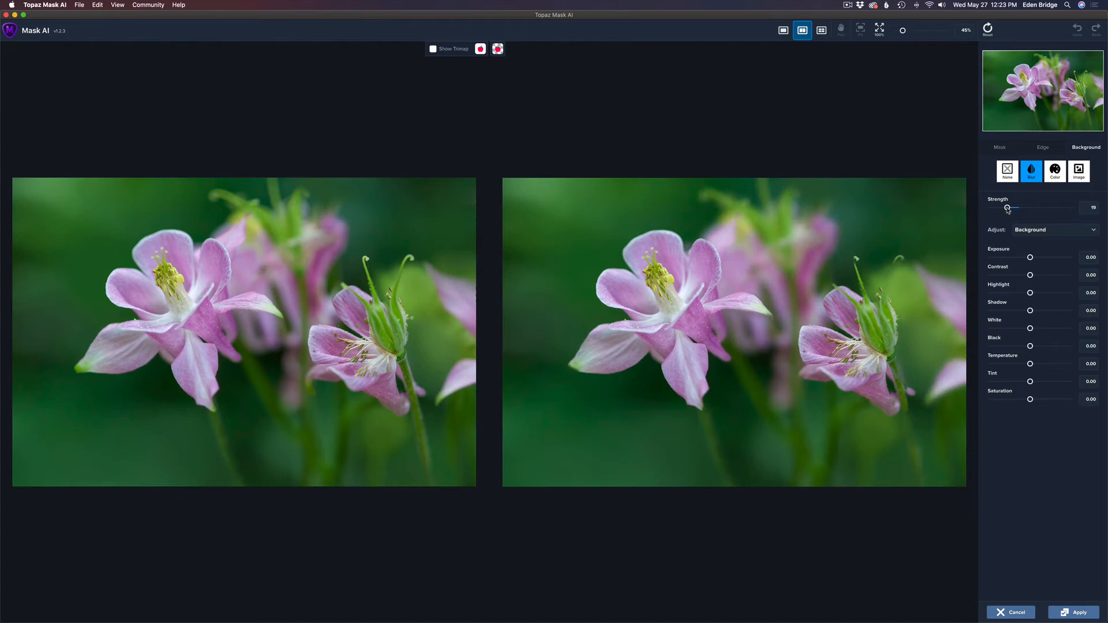
{"action": "left_click_drag", "start_coordinate": [1007, 209], "coordinate": [1007, 211]}
Step: Restore the tips of the left flower's lower-left and right petals in the mask with the Keep brush at size 35
{"action": "left_click", "coordinate": [1001, 149]}
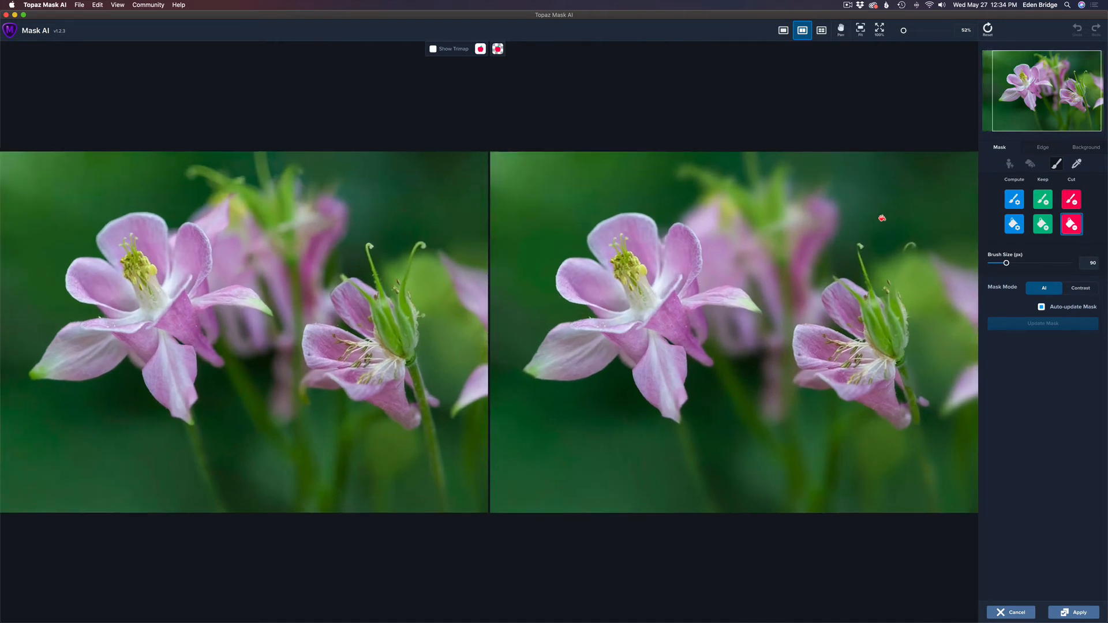
{"action": "scroll", "coordinate": [882, 218], "scroll_direction": "up", "scroll_amount": 8}
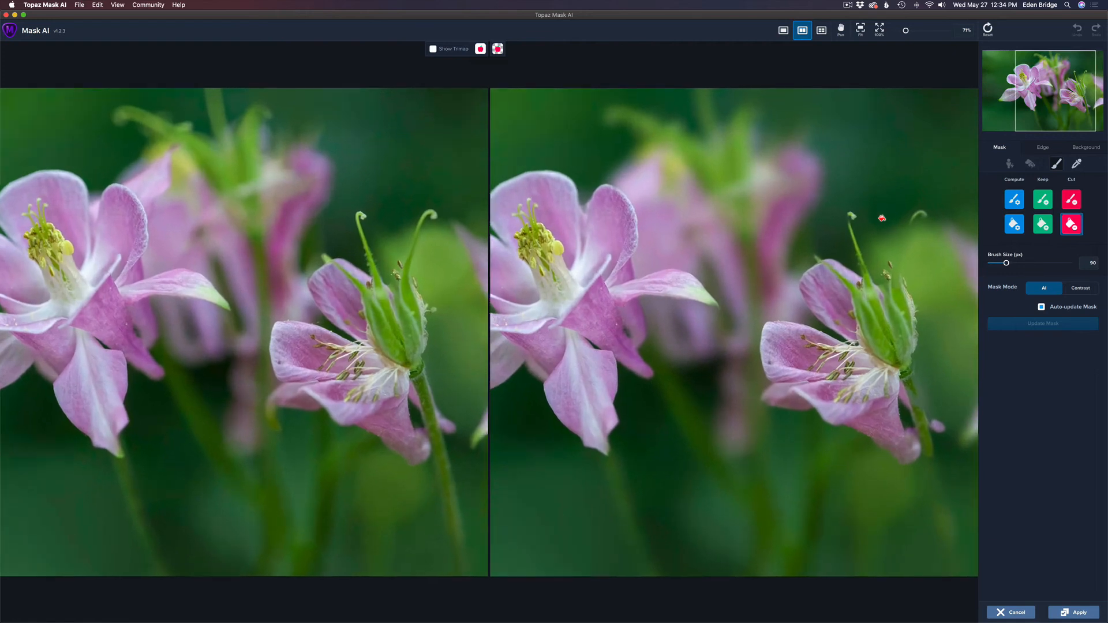
{"action": "key", "text": "space"}
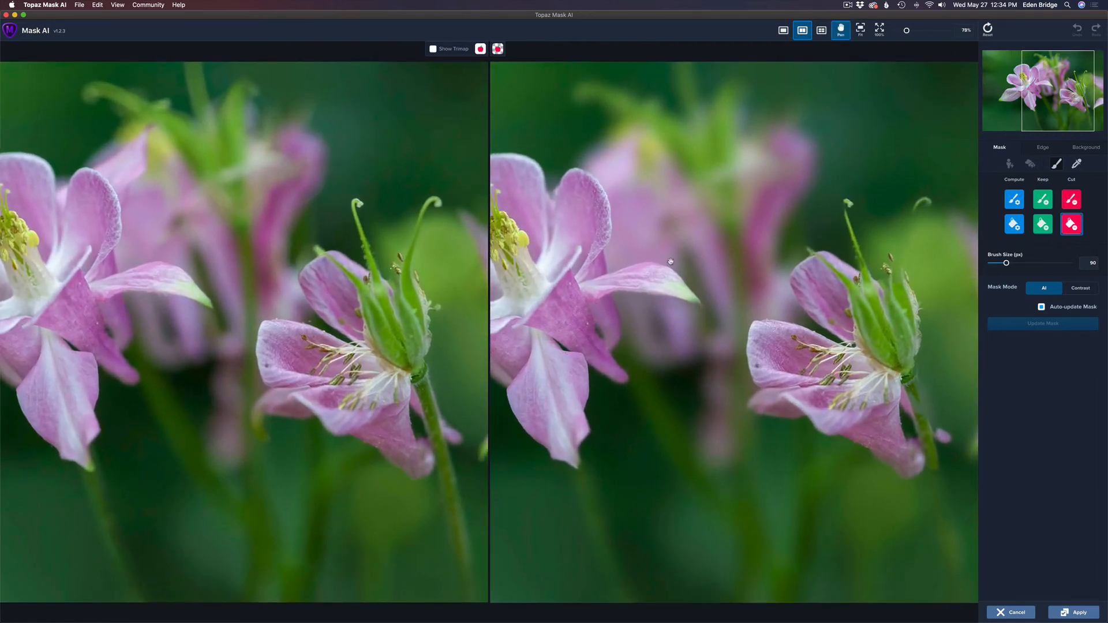
{"action": "left_click_drag", "start_coordinate": [673, 263], "coordinate": [842, 243]}
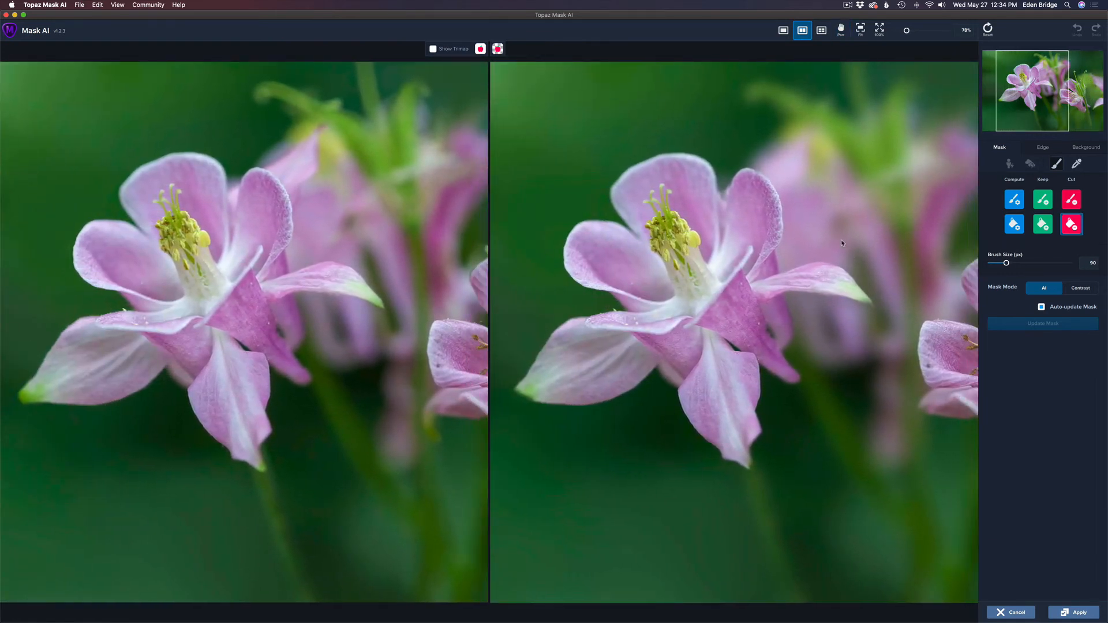
{"action": "left_click", "coordinate": [1042, 199]}
{"action": "key", "text": "bracketleft"}
{"action": "key", "text": "bracketleft"}
{"action": "key", "text": "bracketleft"}
{"action": "key", "text": "bracketleft"}
{"action": "key", "text": "bracketleft"}
{"action": "key", "text": "bracketleft"}
{"action": "key", "text": "bracketleft"}
{"action": "key", "text": "bracketleft"}
{"action": "key", "text": "bracketleft"}
{"action": "key", "text": "bracketleft"}
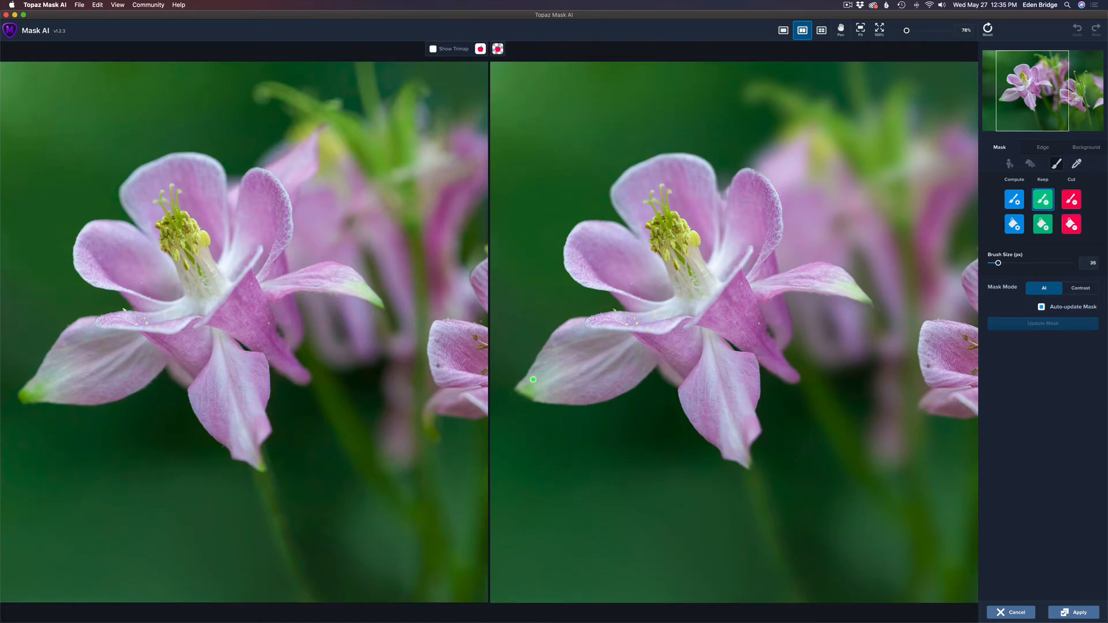
{"action": "left_click_drag", "start_coordinate": [517, 391], "coordinate": [534, 398]}
{"action": "left_click_drag", "start_coordinate": [372, 299], "coordinate": [388, 305]}
Step: Paint Keep over the left flower's lower-right petal tip and the drooping tip of the right flower's left petal
{"action": "key", "text": "e"}
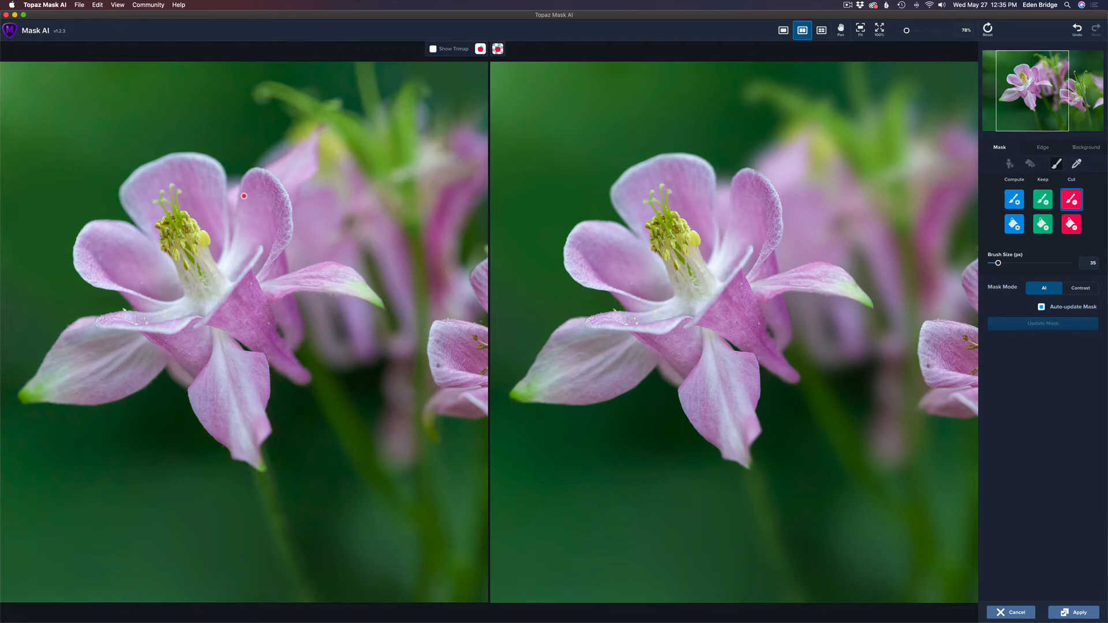
{"action": "key", "text": "g"}
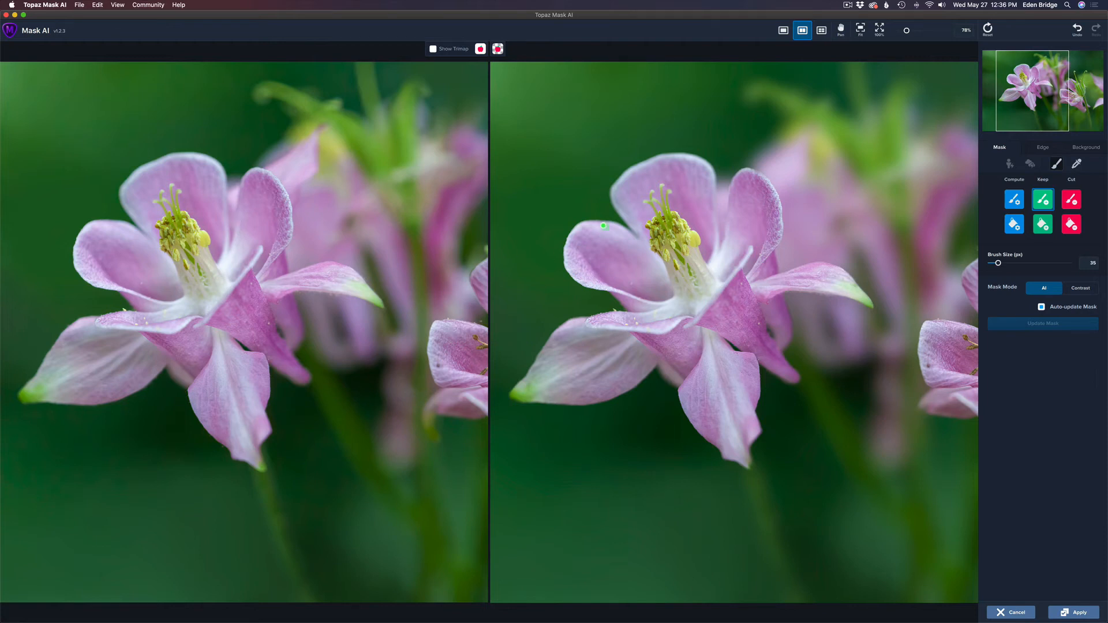
{"action": "key", "text": "space"}
{"action": "left_click_drag", "start_coordinate": [730, 358], "coordinate": [570, 352]}
{"action": "left_click_drag", "start_coordinate": [126, 371], "coordinate": [142, 380]}
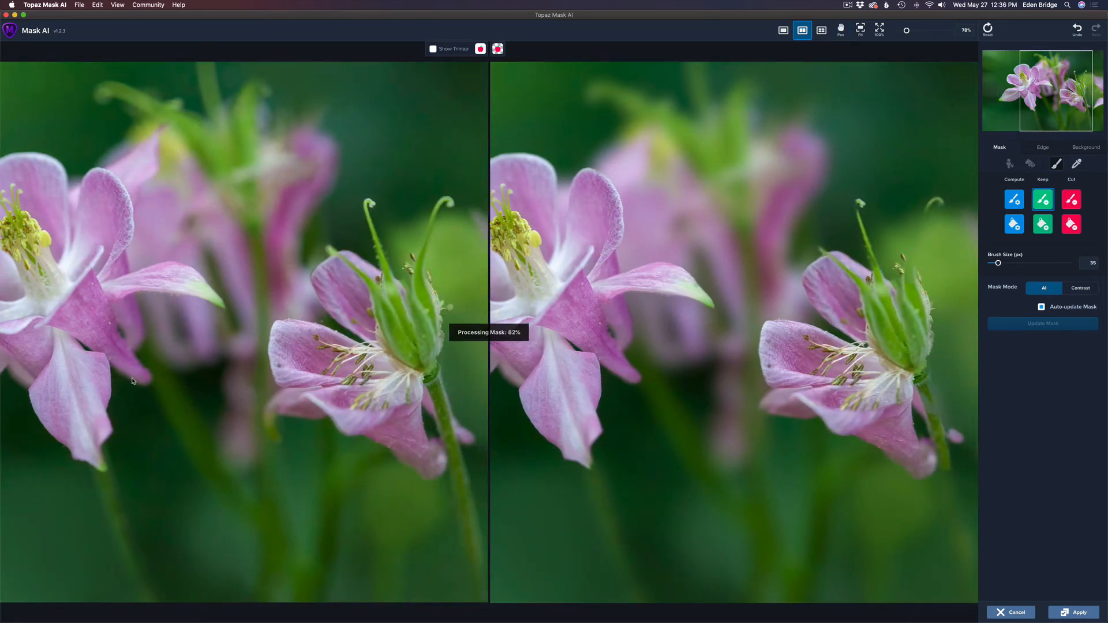
{"action": "left_click", "coordinate": [276, 406]}
{"action": "left_click_drag", "start_coordinate": [273, 414], "coordinate": [276, 437]}
Step: Restore the two curled tendrils above the right flower's seed pod with the Keep brush at size 20
{"action": "key", "text": "space"}
{"action": "left_click_drag", "start_coordinate": [854, 375], "coordinate": [776, 374]}
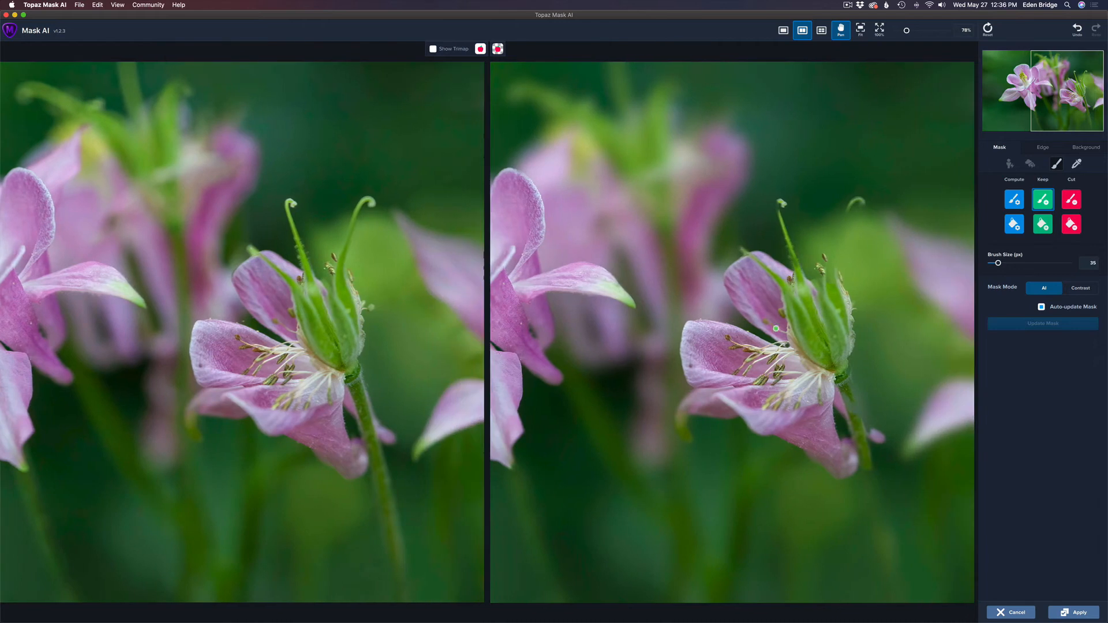
{"action": "key", "text": "bracketleft"}
{"action": "key", "text": "bracketleft"}
{"action": "key", "text": "bracketleft"}
{"action": "left_click", "coordinate": [353, 219]}
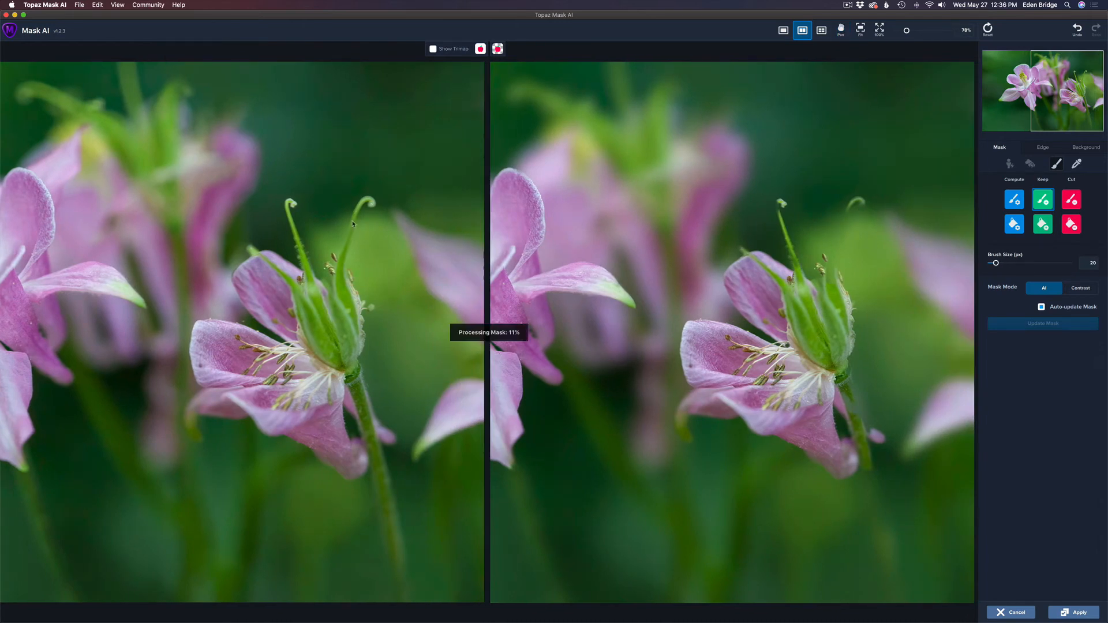
{"action": "left_click_drag", "start_coordinate": [340, 262], "coordinate": [347, 283]}
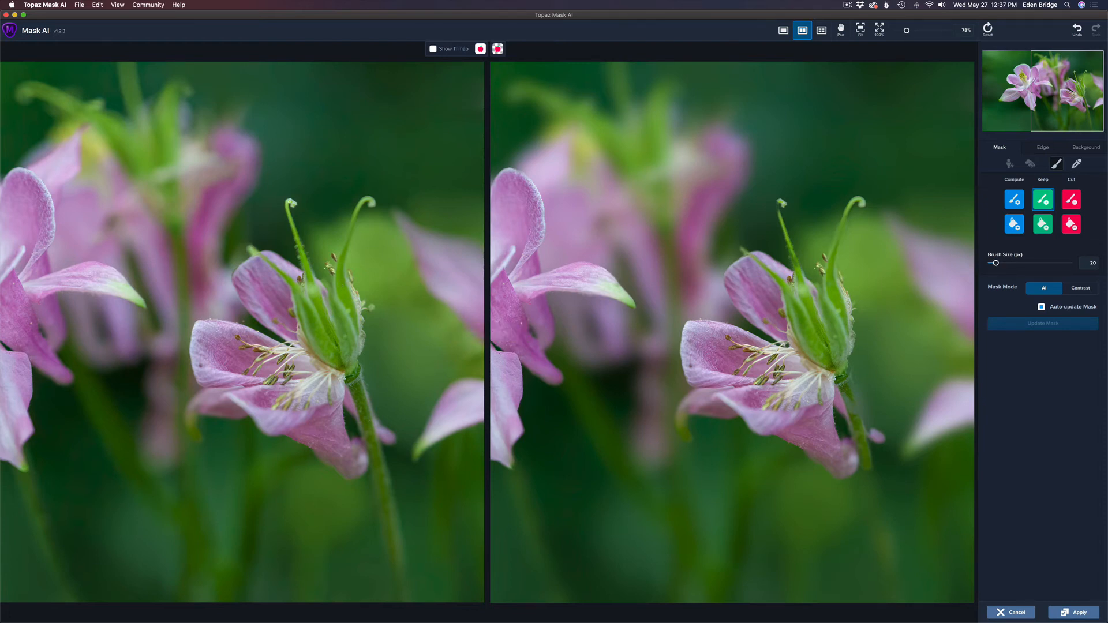
{"action": "left_click_drag", "start_coordinate": [290, 205], "coordinate": [288, 213]}
Step: Restore the right flower's upper stem and the petal behind it with the Keep brush, enlarging it from size 20 to 45
{"action": "mouse_move", "coordinate": [380, 425]}
{"action": "left_mouse_down"}
{"action": "mouse_move", "coordinate": [380, 438]}
{"action": "mouse_move", "coordinate": [364, 423]}
{"action": "left_mouse_up"}
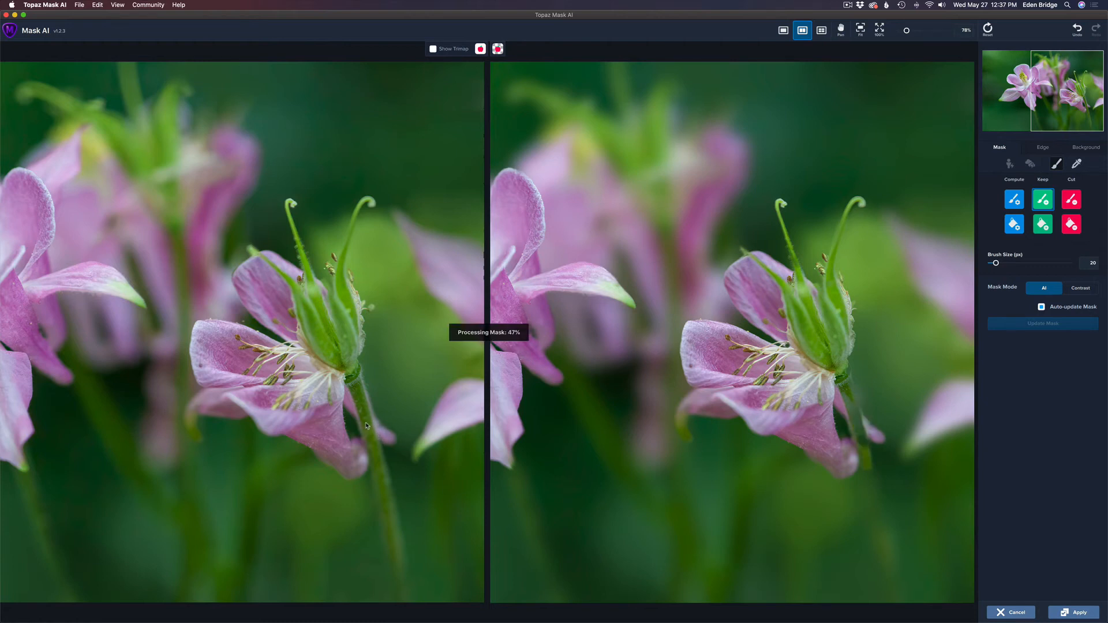
{"action": "left_click_drag", "start_coordinate": [385, 495], "coordinate": [383, 483]}
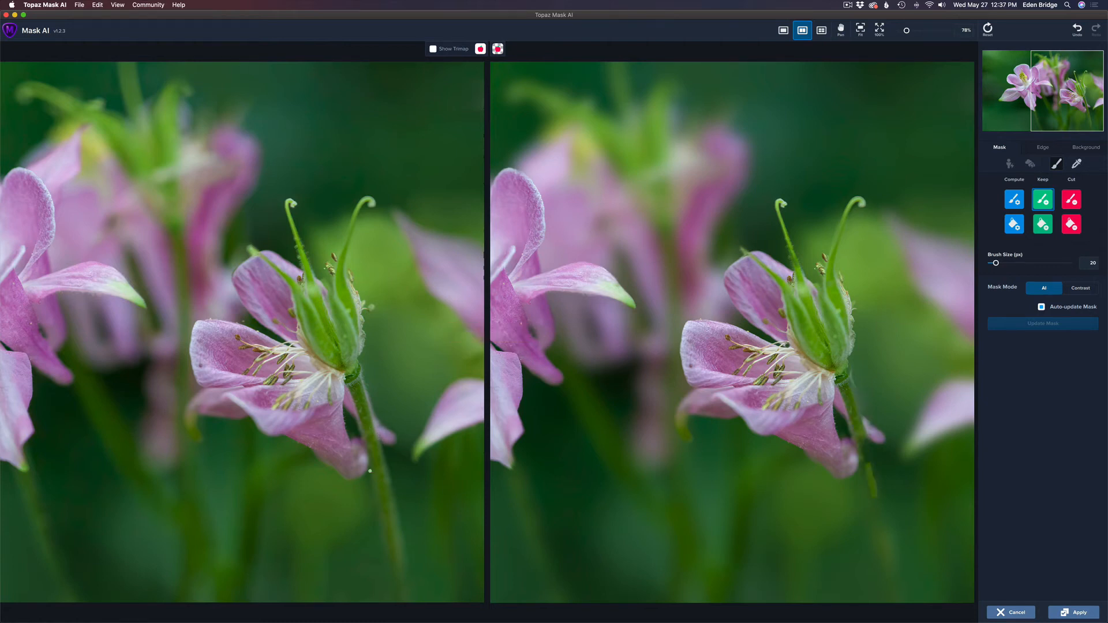
{"action": "key", "text": "bracketright"}
{"action": "key", "text": "bracketright"}
{"action": "key", "text": "bracketright"}
{"action": "key", "text": "bracketright"}
{"action": "key", "text": "bracketright"}
{"action": "mouse_move", "coordinate": [369, 440]}
{"action": "left_mouse_down"}
{"action": "mouse_move", "coordinate": [389, 512]}
{"action": "mouse_move", "coordinate": [365, 405]}
{"action": "left_mouse_up"}
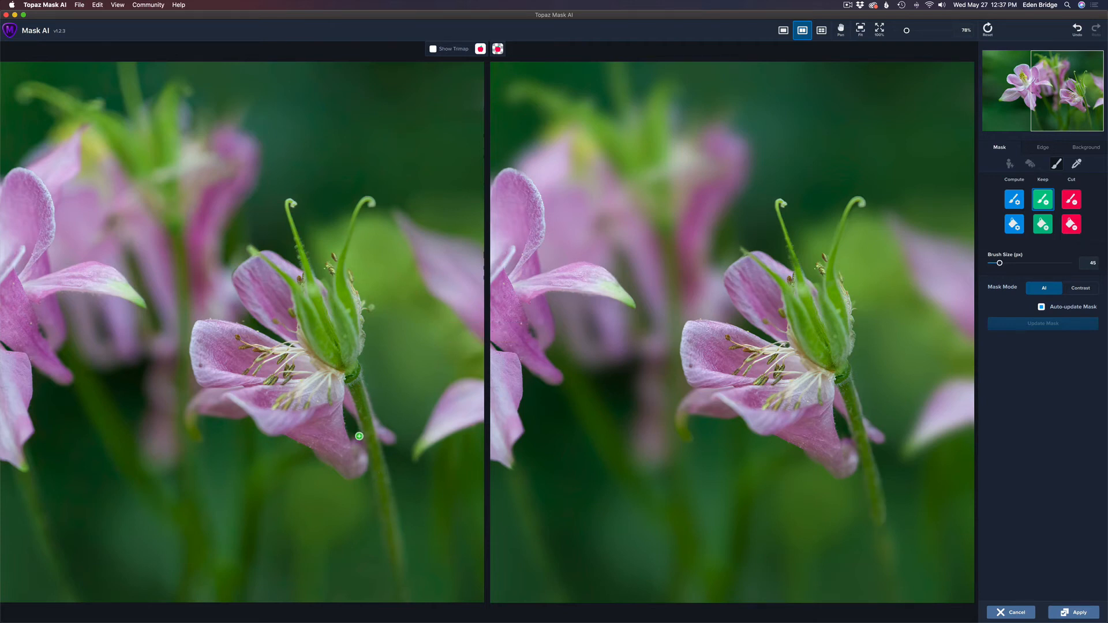
Step: Restore the right flower's upper-left petal tip with the Keep brush at size 30, and apply the masked blur to the photo
{"action": "key", "text": "["}
{"action": "key", "text": "["}
{"action": "key", "text": "["}
{"action": "left_click_drag", "start_coordinate": [251, 250], "coordinate": [261, 255]}
{"action": "scroll", "coordinate": [585, 278], "scroll_direction": "down", "scroll_amount": 5}
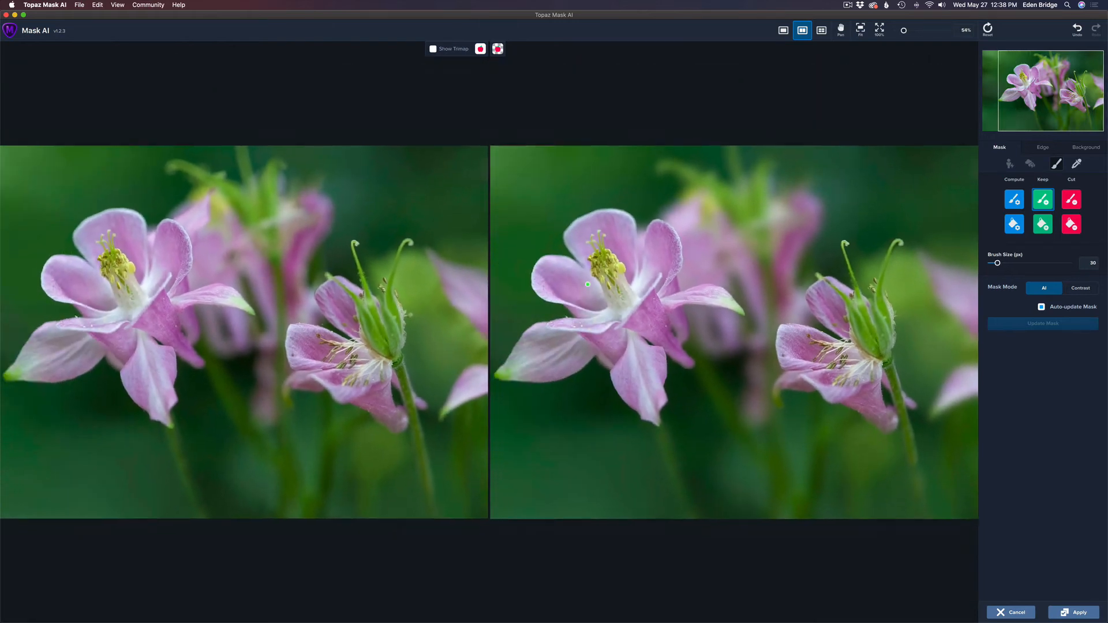
{"action": "scroll", "coordinate": [588, 284], "scroll_direction": "down", "scroll_amount": 1}
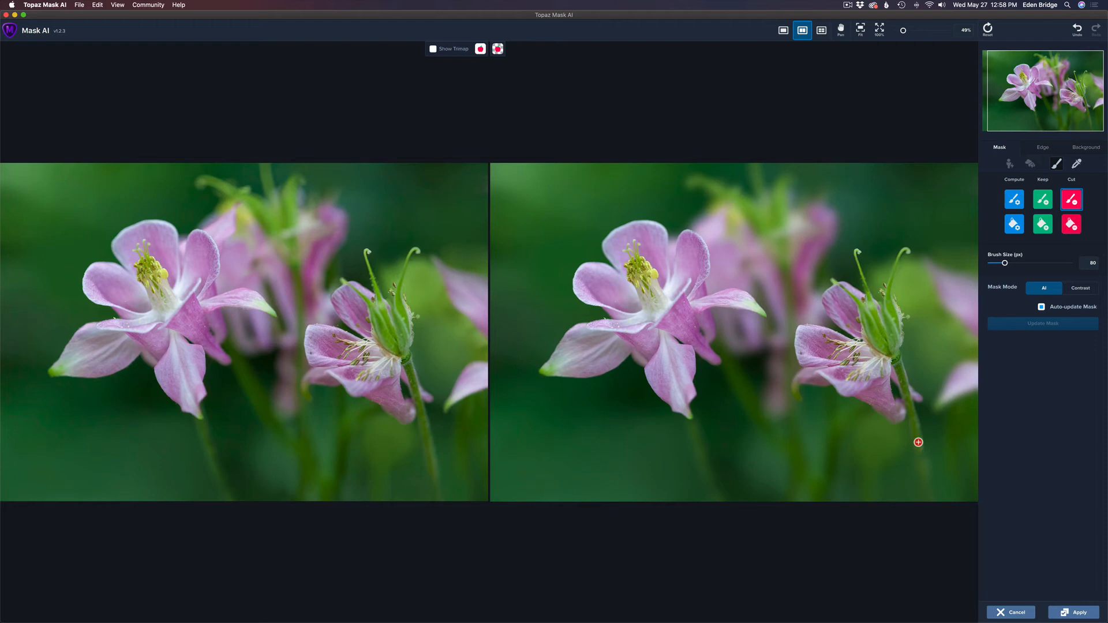
{"action": "left_click", "coordinate": [1087, 616]}
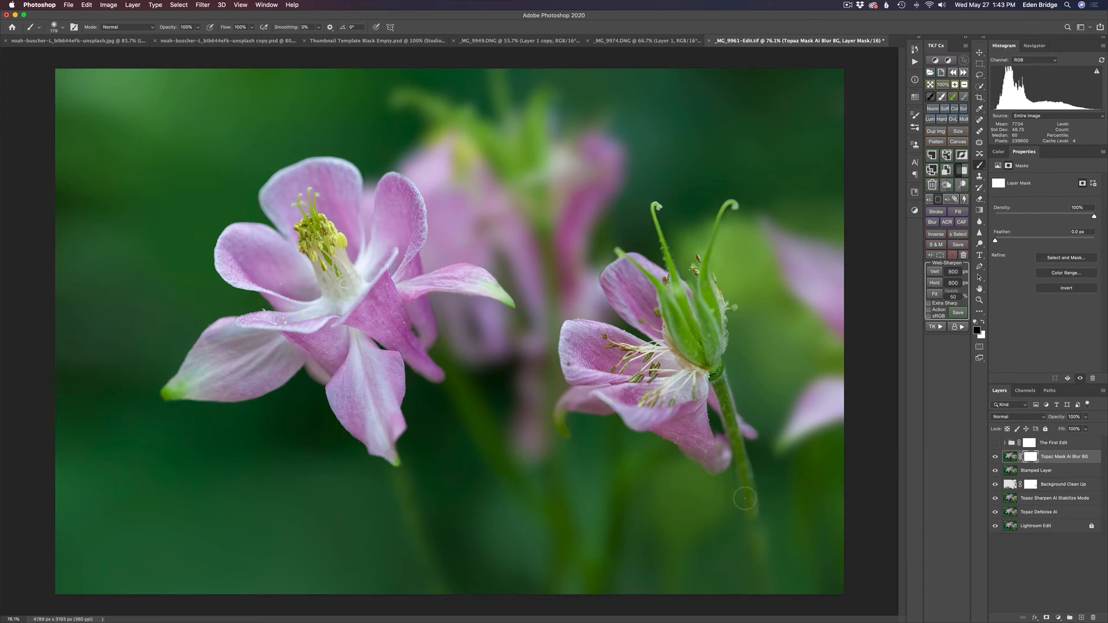
Step: In Photoshop, paint black on the Topaz Mask AI Blur BG mask over the right flower's lower stem, and compare with the layer hidden
{"action": "left_click_drag", "start_coordinate": [748, 499], "coordinate": [750, 500]}
{"action": "left_click", "coordinate": [994, 458]}
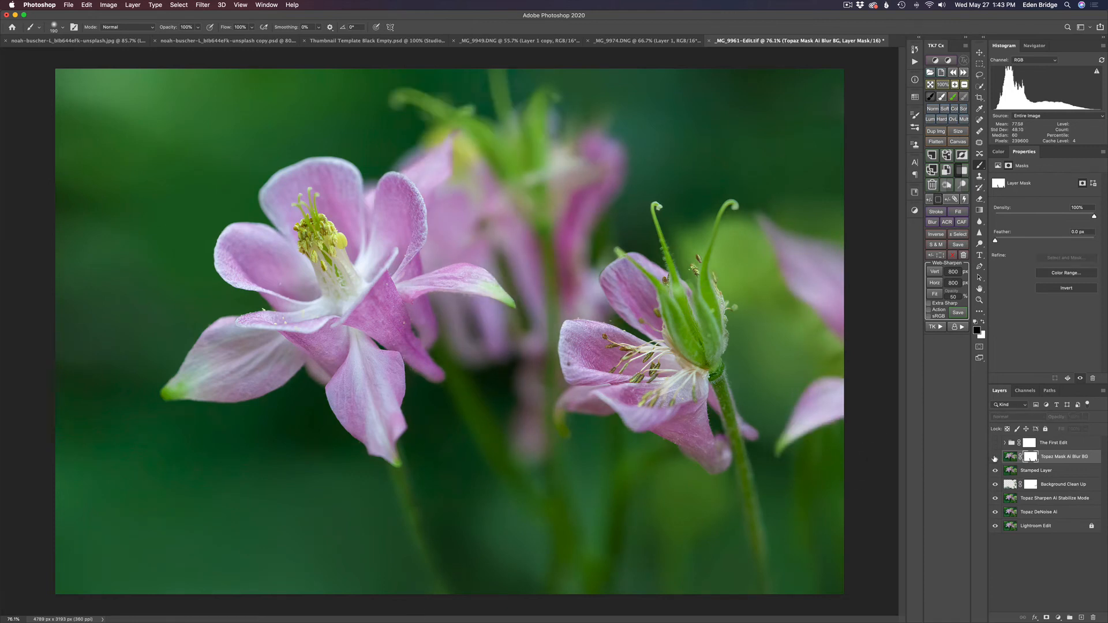
{"action": "left_click", "coordinate": [994, 458]}
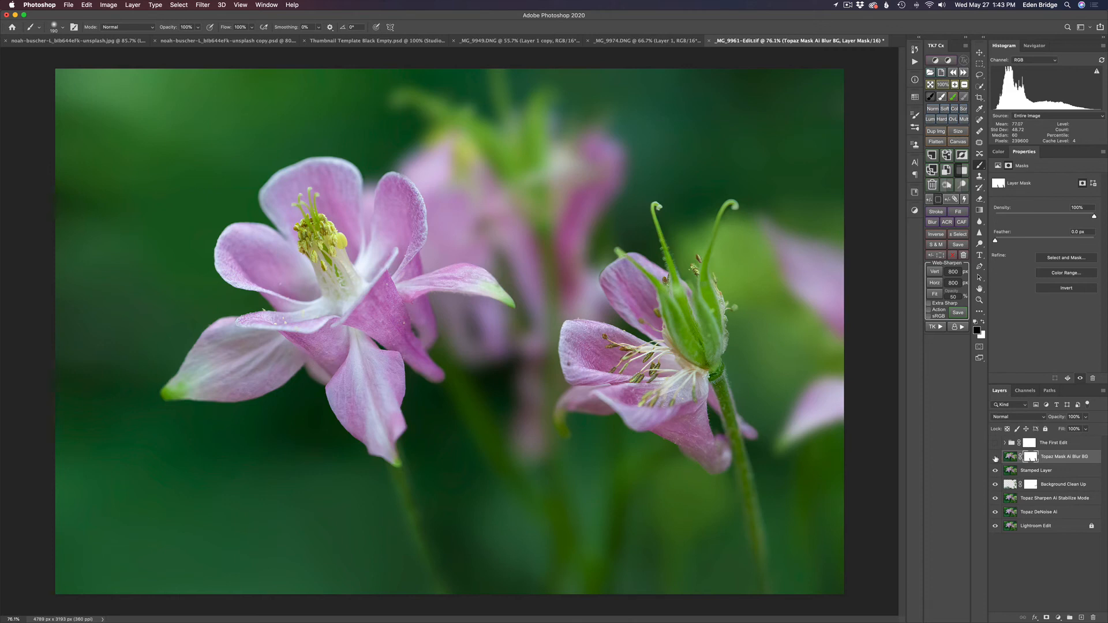
{"action": "left_click", "coordinate": [995, 457]}
{"action": "left_click", "coordinate": [995, 457]}
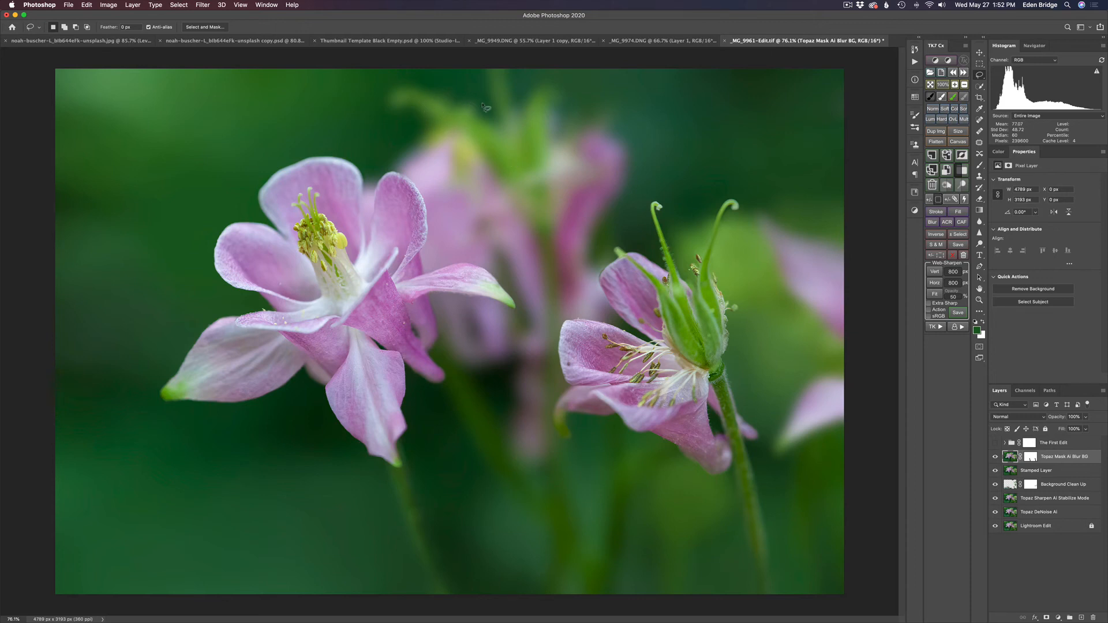
Step: Lasso a loose freehand selection around both flowers inside the photo's edges, and add a Curves adjustment layer from it
{"action": "mouse_move", "coordinate": [483, 103]}
{"action": "left_mouse_down"}
{"action": "mouse_move", "coordinate": [271, 99]}
{"action": "mouse_move", "coordinate": [179, 49]}
{"action": "mouse_move", "coordinate": [52, 55]}
{"action": "mouse_move", "coordinate": [36, 121]}
{"action": "mouse_move", "coordinate": [87, 217]}
{"action": "mouse_move", "coordinate": [81, 321]}
{"action": "mouse_move", "coordinate": [103, 345]}
{"action": "mouse_move", "coordinate": [107, 383]}
{"action": "mouse_move", "coordinate": [87, 463]}
{"action": "mouse_move", "coordinate": [112, 498]}
{"action": "mouse_move", "coordinate": [209, 543]}
{"action": "mouse_move", "coordinate": [337, 560]}
{"action": "mouse_move", "coordinate": [588, 572]}
{"action": "mouse_move", "coordinate": [755, 557]}
{"action": "mouse_move", "coordinate": [778, 524]}
{"action": "mouse_move", "coordinate": [780, 412]}
{"action": "mouse_move", "coordinate": [803, 371]}
{"action": "mouse_move", "coordinate": [765, 286]}
{"action": "mouse_move", "coordinate": [767, 235]}
{"action": "mouse_move", "coordinate": [799, 143]}
{"action": "mouse_move", "coordinate": [786, 112]}
{"action": "mouse_move", "coordinate": [734, 99]}
{"action": "mouse_move", "coordinate": [651, 116]}
{"action": "mouse_move", "coordinate": [592, 101]}
{"action": "mouse_move", "coordinate": [483, 107]}
{"action": "left_mouse_up"}
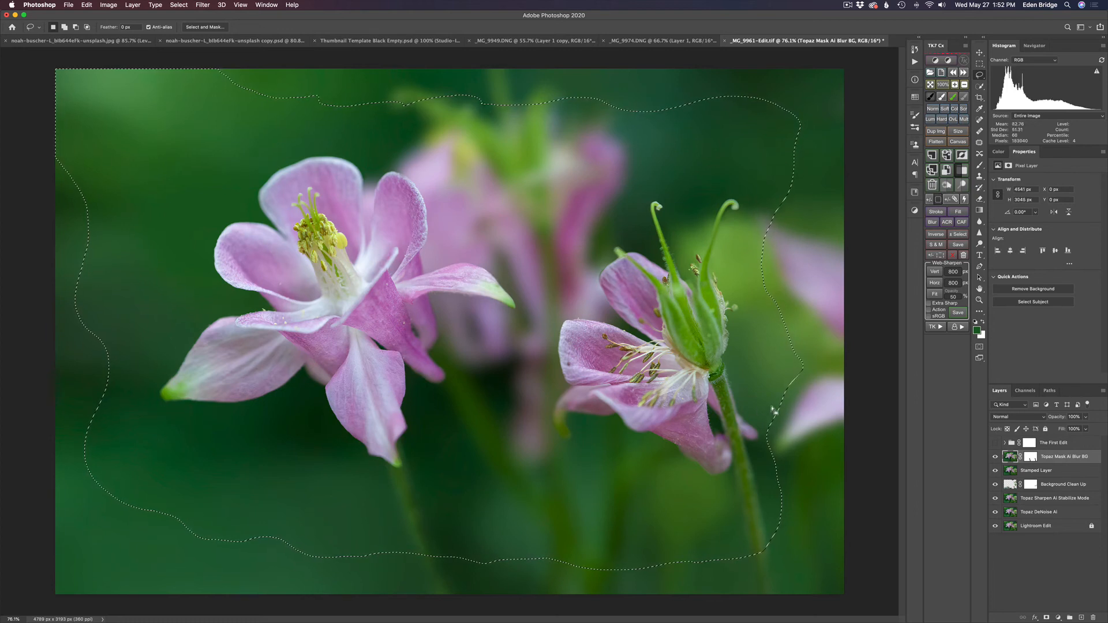
{"action": "left_click", "coordinate": [1058, 617]}
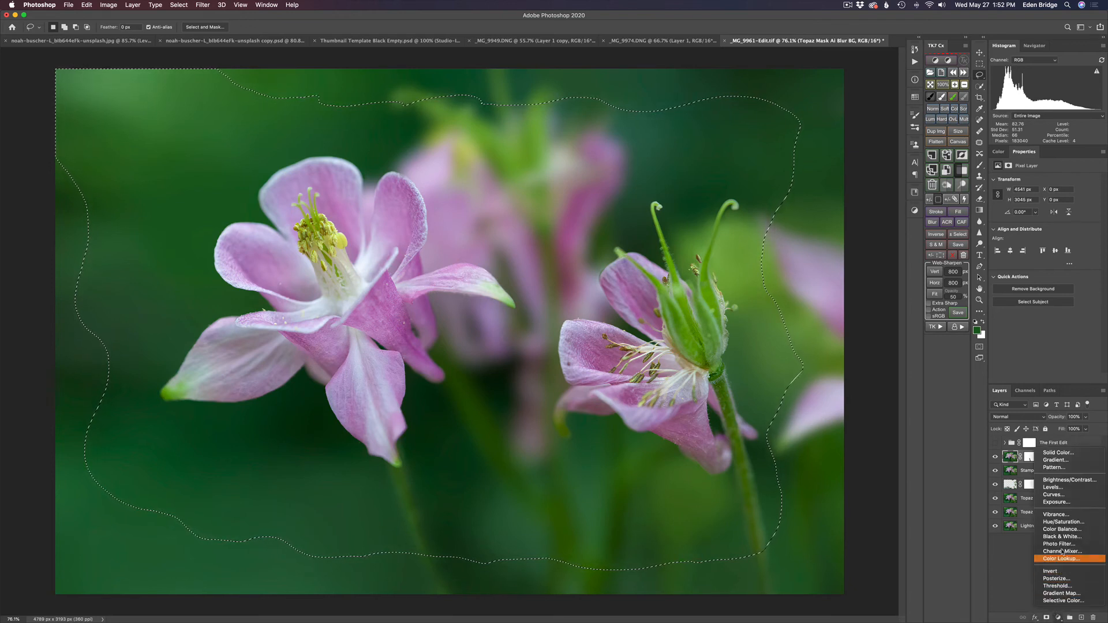
{"action": "left_click", "coordinate": [1068, 497]}
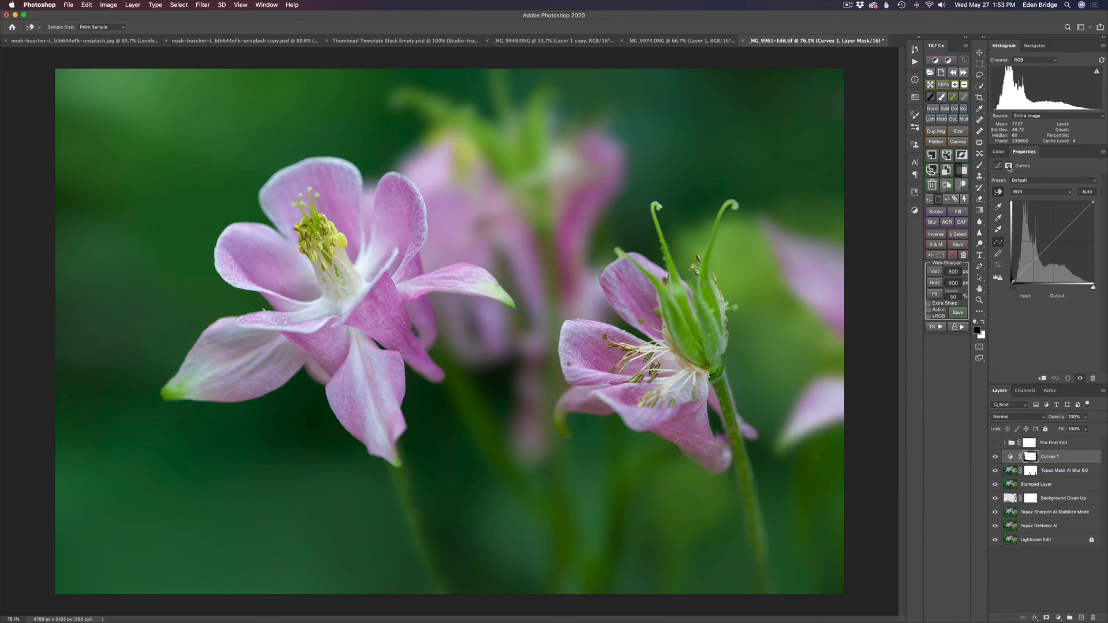
Step: Feather the Curves layer mask to about 282 px and invert it so the adjustment targets the photo's edges
{"action": "left_click", "coordinate": [1009, 166]}
{"action": "key", "text": "l"}
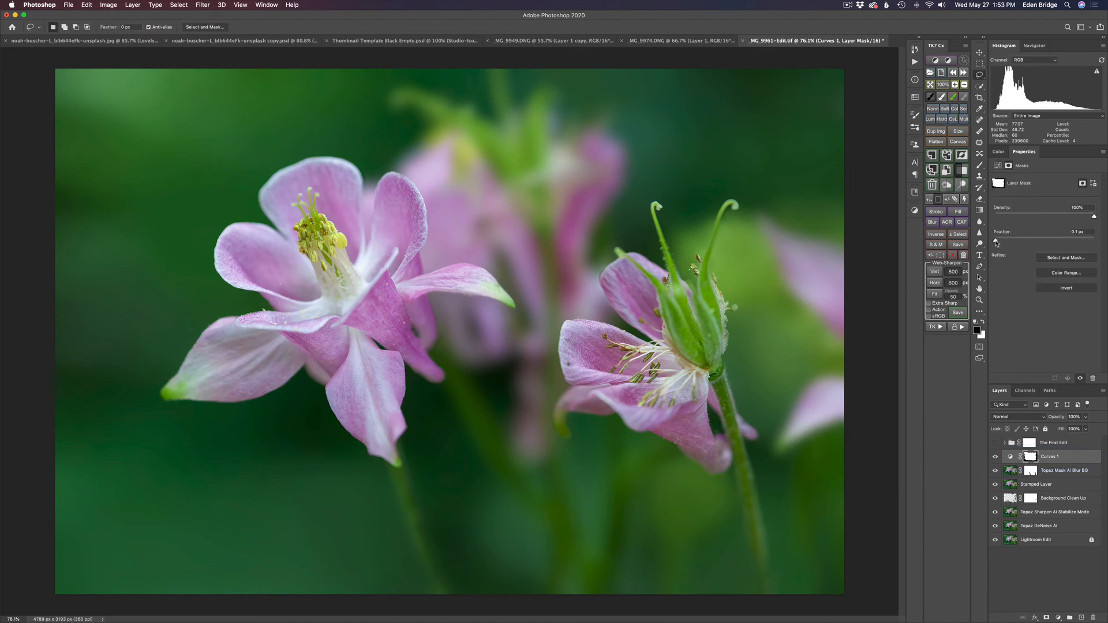
{"action": "left_click_drag", "start_coordinate": [996, 242], "coordinate": [1078, 240]}
{"action": "key", "text": "super+i"}
Step: Darken the edges by lowering the curve's midpoint to input 130, output 107, and compare with the adjustment hidden
{"action": "left_click", "coordinate": [998, 166]}
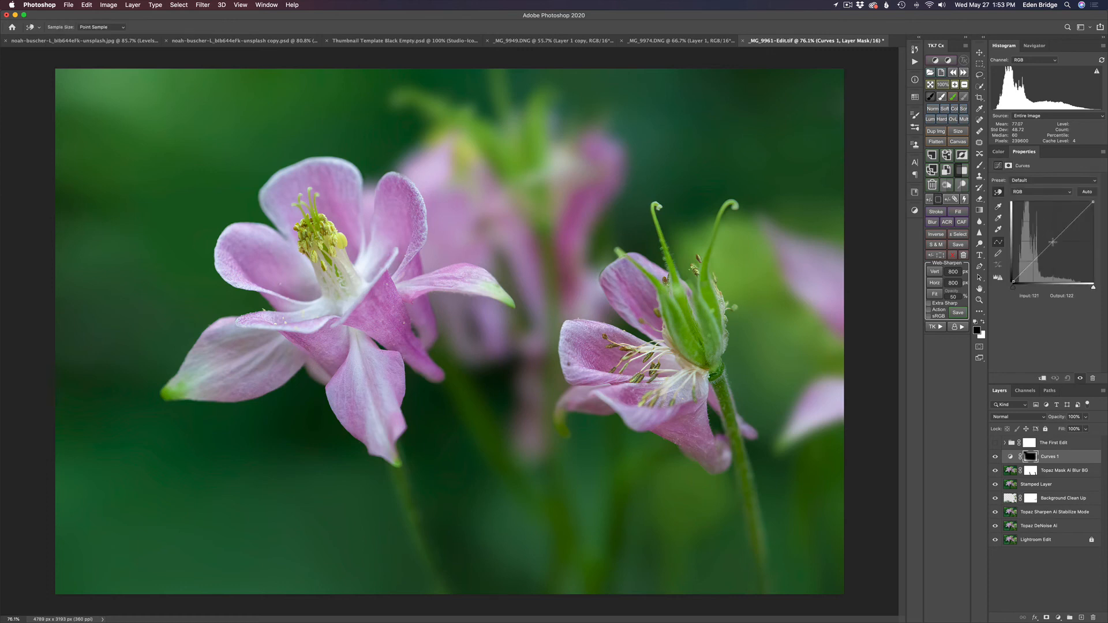
{"action": "left_click", "coordinate": [1053, 242]}
{"action": "left_click_drag", "start_coordinate": [1053, 242], "coordinate": [1054, 248]}
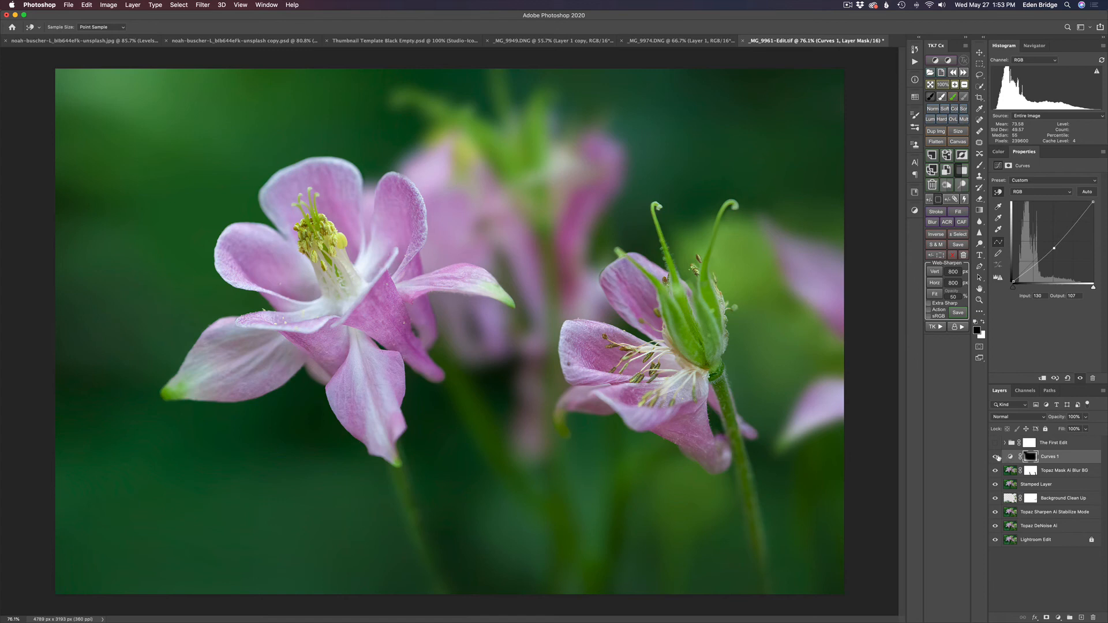
{"action": "left_click", "coordinate": [994, 458]}
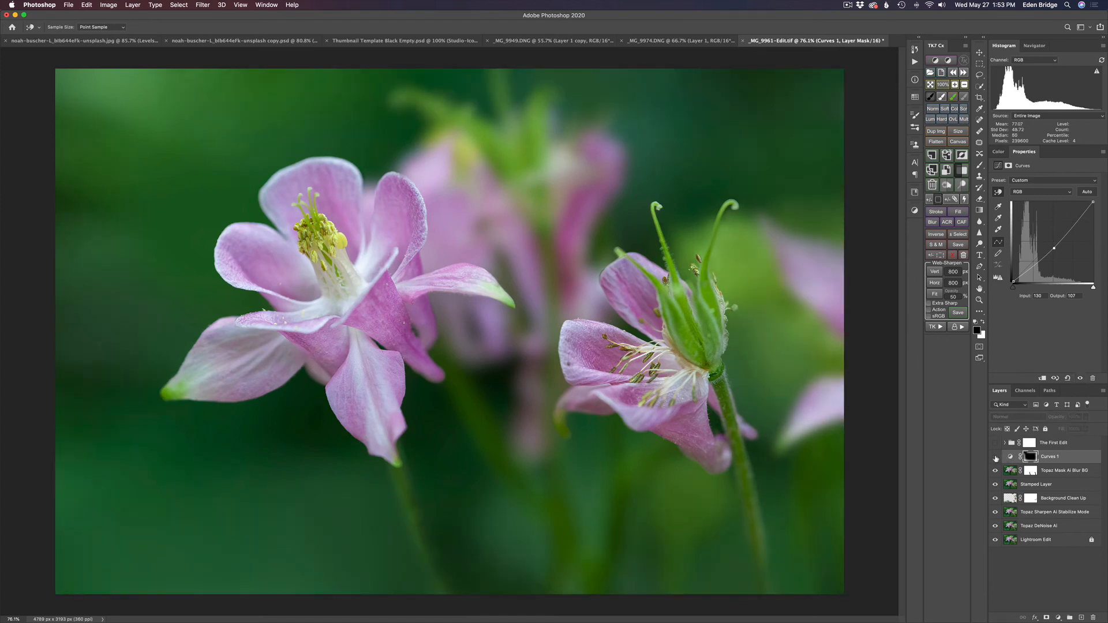
{"action": "left_click", "coordinate": [995, 457]}
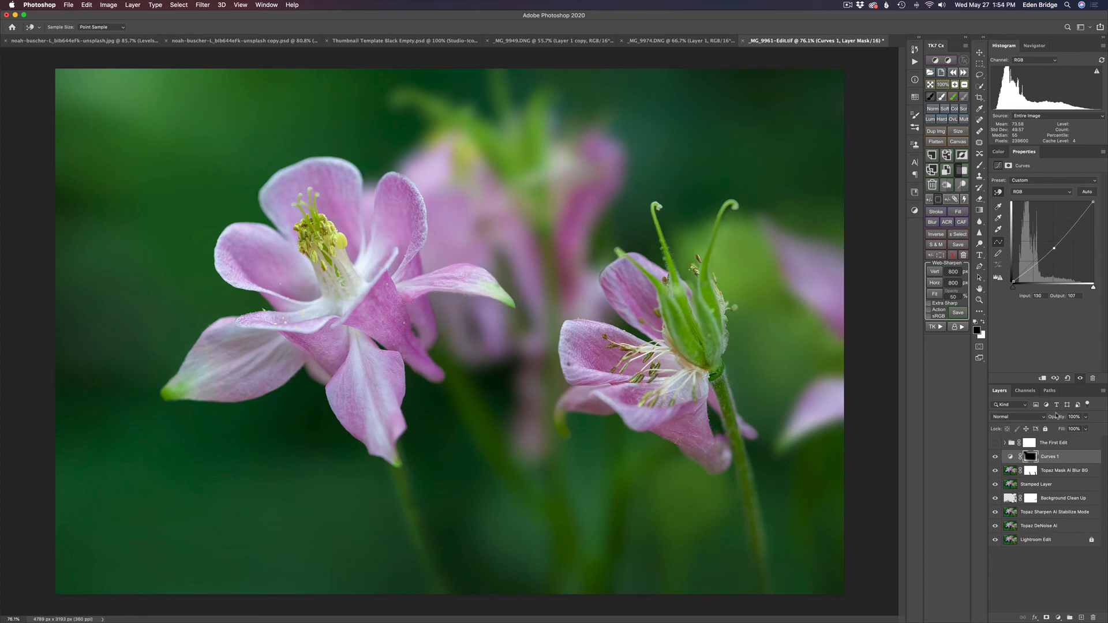
Step: Set the Curves layer's opacity to 83% and inspect its layer mask on its own
{"action": "left_click_drag", "start_coordinate": [1060, 418], "coordinate": [1052, 418]}
{"action": "left_click", "coordinate": [996, 457]}
{"action": "left_click", "coordinate": [1030, 457], "text": "alt"}
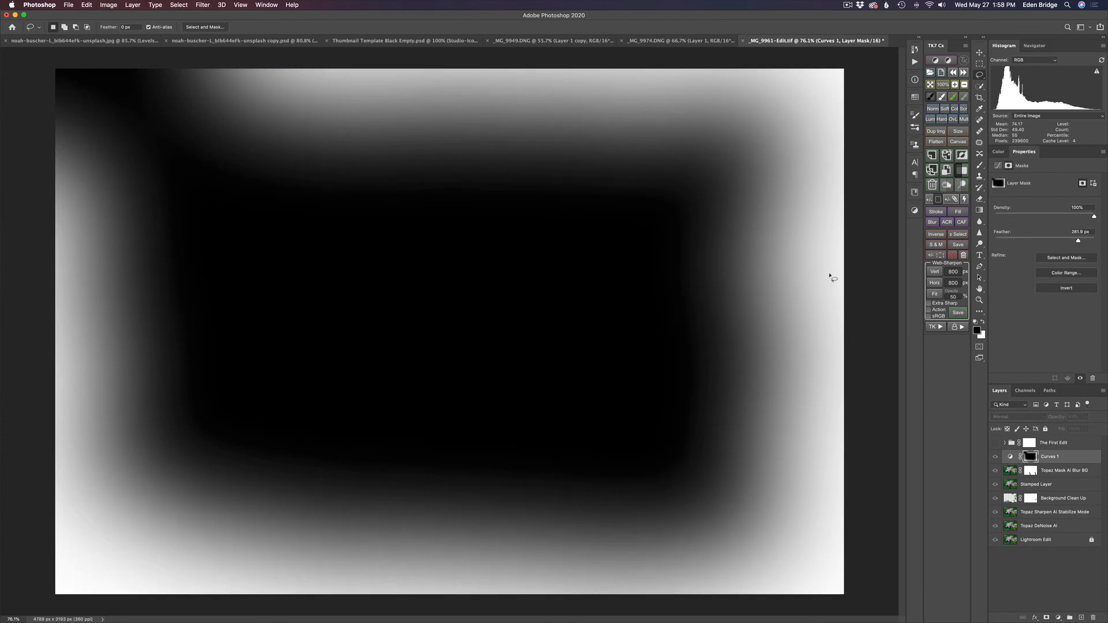
{"action": "key", "text": "l"}
{"action": "left_click", "coordinate": [1031, 458], "text": "alt"}
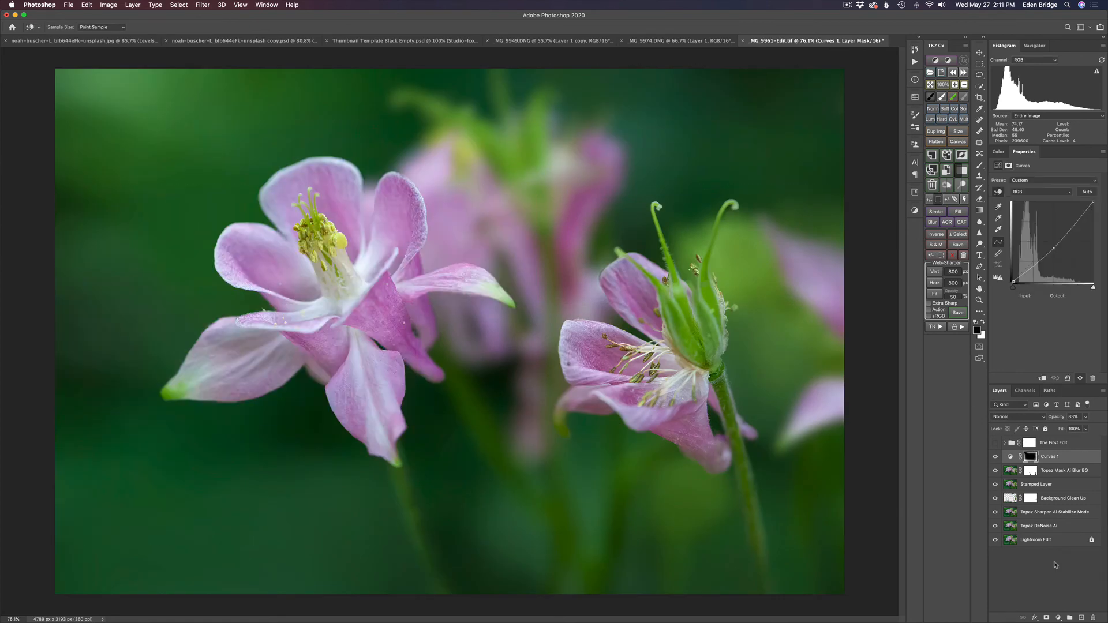
Step: Add a Levels adjustment layer above the Curves layer with midtones at 1.17, and compare with it hidden
{"action": "left_click", "coordinate": [1058, 617]}
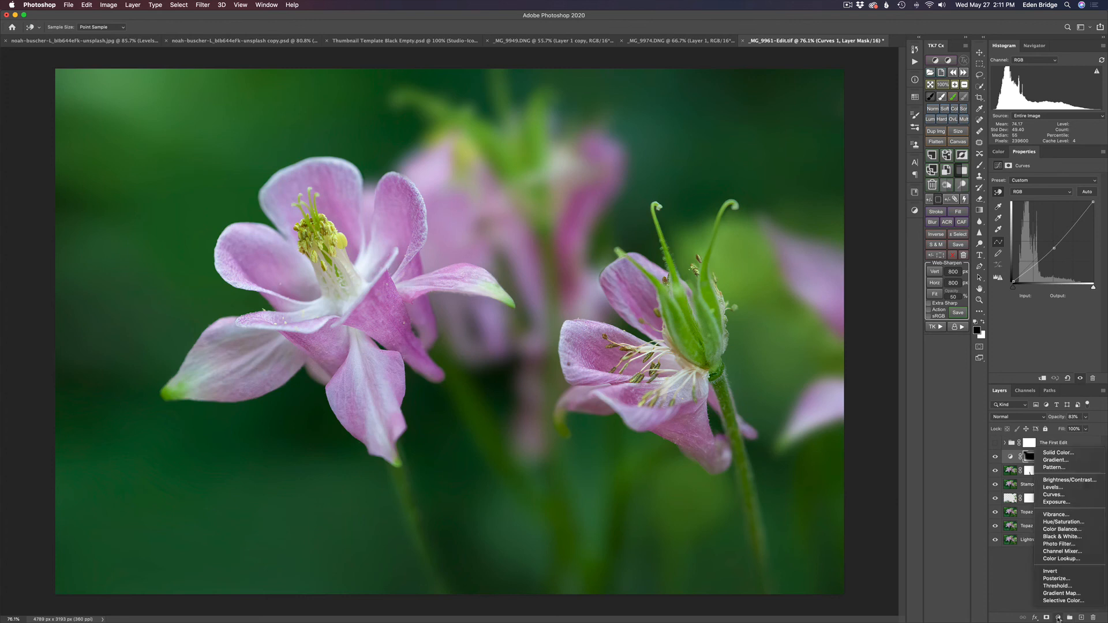
{"action": "left_click", "coordinate": [1056, 487]}
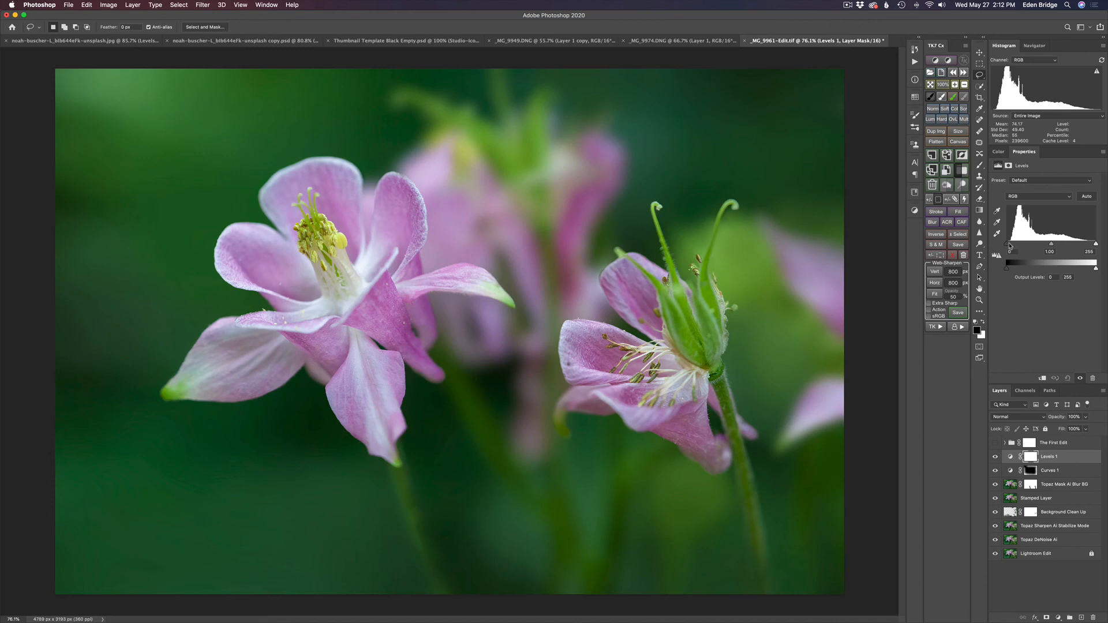
{"action": "mouse_move", "coordinate": [1008, 245]}
{"action": "left_mouse_down"}
{"action": "mouse_move", "coordinate": [1020, 247]}
{"action": "mouse_move", "coordinate": [994, 247]}
{"action": "left_mouse_up"}
{"action": "left_click_drag", "start_coordinate": [1051, 245], "coordinate": [1046, 245]}
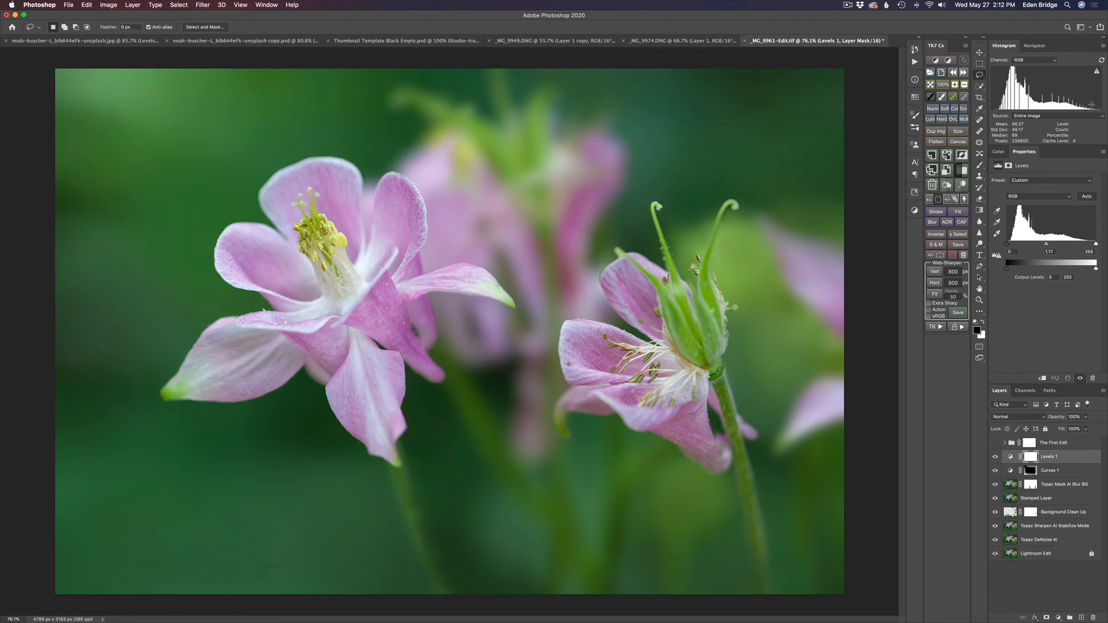
{"action": "left_click", "coordinate": [995, 457]}
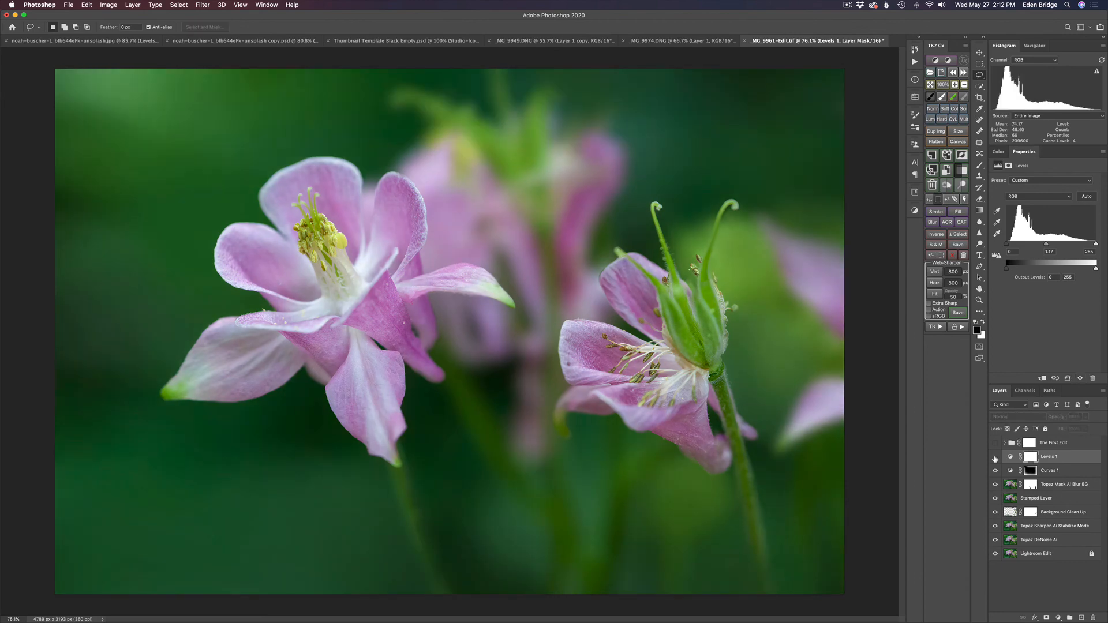
{"action": "left_click", "coordinate": [995, 457]}
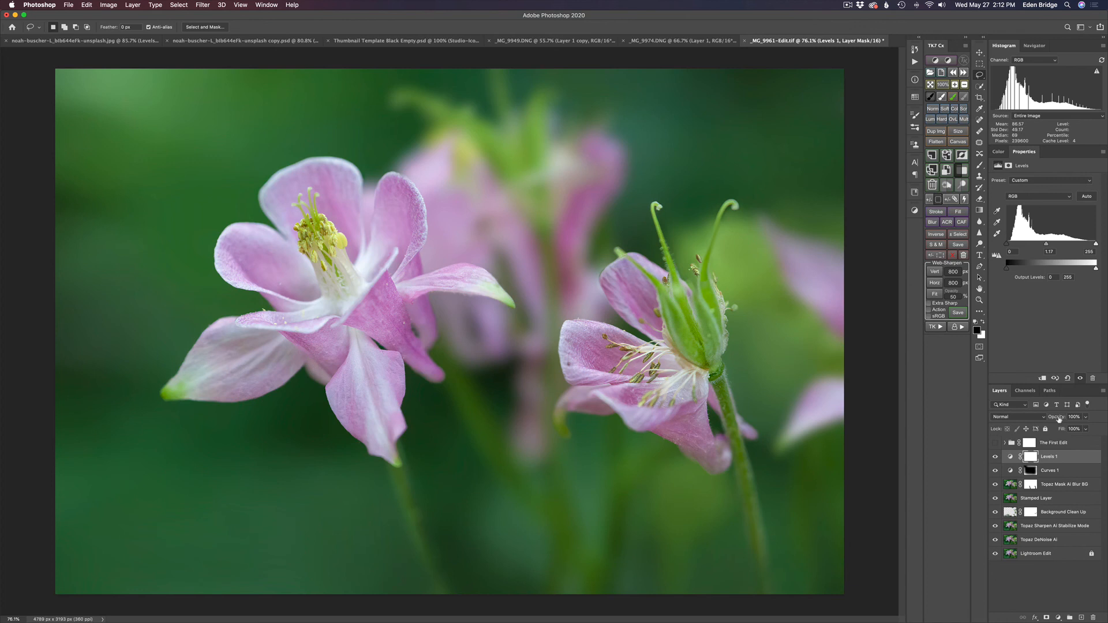
Step: Lower the Levels layer's opacity to about 68% and compare the photo with the adjustment hidden
{"action": "left_click_drag", "start_coordinate": [1058, 419], "coordinate": [1047, 418]}
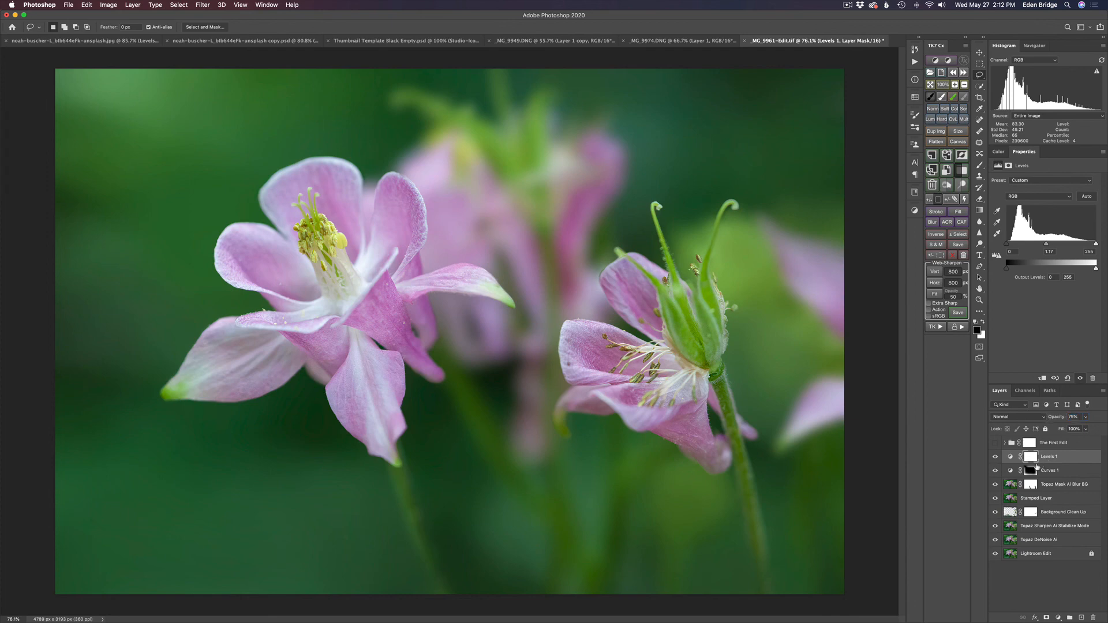
{"action": "left_click", "coordinate": [994, 457]}
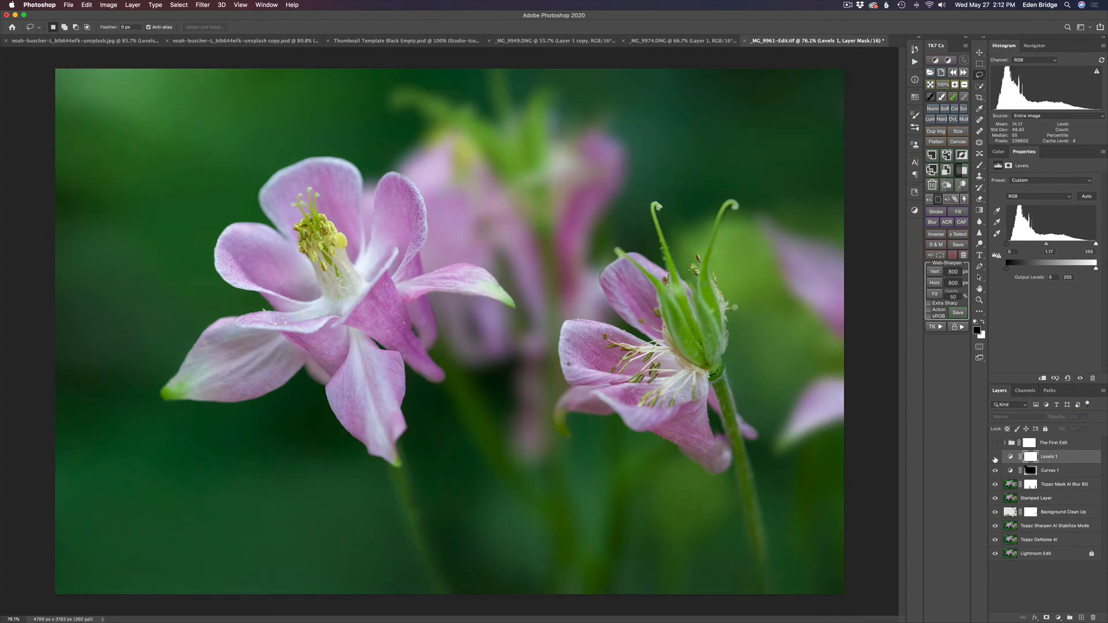
{"action": "left_click", "coordinate": [995, 457]}
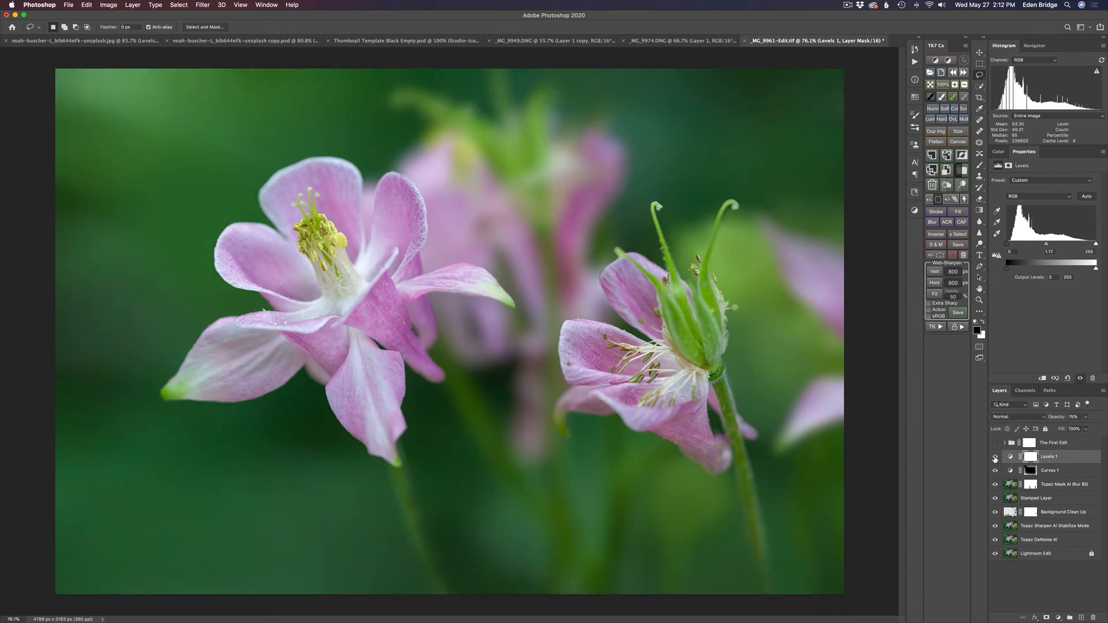
{"action": "left_click_drag", "start_coordinate": [1058, 417], "coordinate": [1052, 418]}
{"action": "left_click", "coordinate": [995, 457]}
{"action": "left_click", "coordinate": [995, 457]}
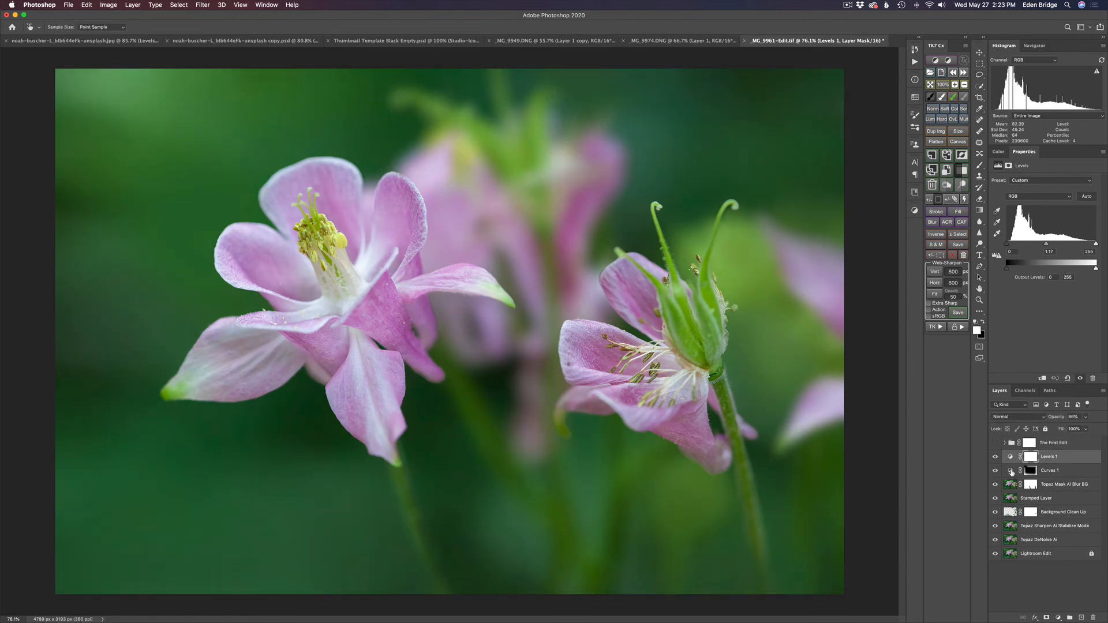
Step: Add a Hue/Saturation adjustment layer above the Levels layer and check its Auto-Select Targeted Adjustment Tool option
{"action": "left_click", "coordinate": [1059, 617]}
{"action": "left_click", "coordinate": [1062, 523]}
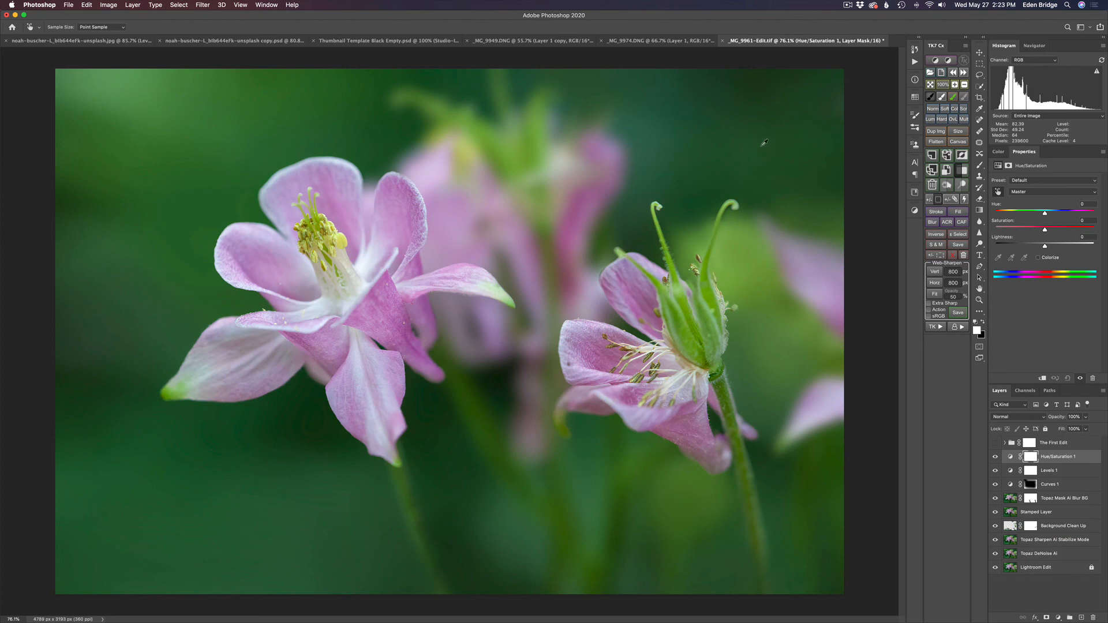
{"action": "left_click", "coordinate": [1102, 154]}
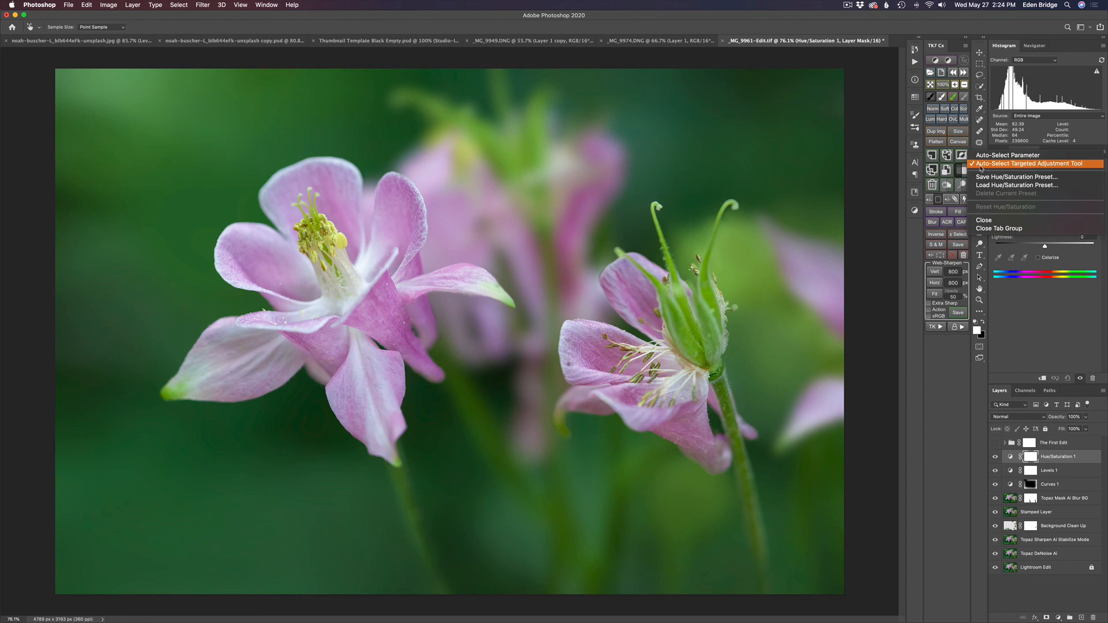
{"action": "left_click", "coordinate": [874, 173]}
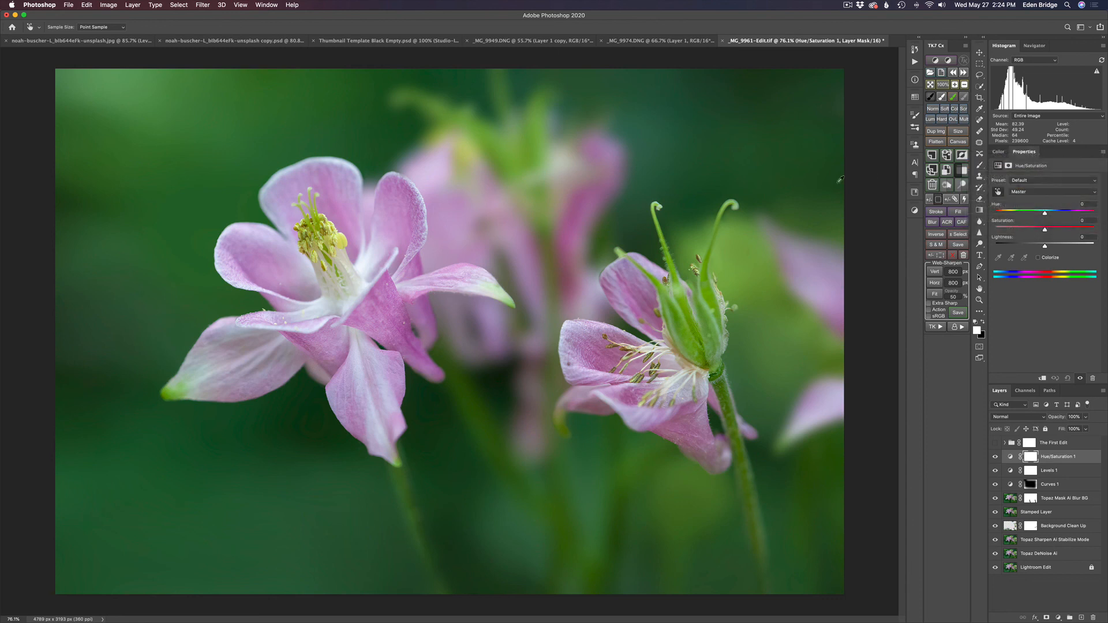
Step: Sample the pink petals and raise their color's saturation, and set the Yellows saturation to +24 for the stamens
{"action": "left_click", "coordinate": [382, 299]}
{"action": "left_click_drag", "start_coordinate": [1044, 231], "coordinate": [1055, 230]}
{"action": "left_click", "coordinate": [342, 237]}
{"action": "left_click_drag", "start_coordinate": [1046, 231], "coordinate": [1056, 230]}
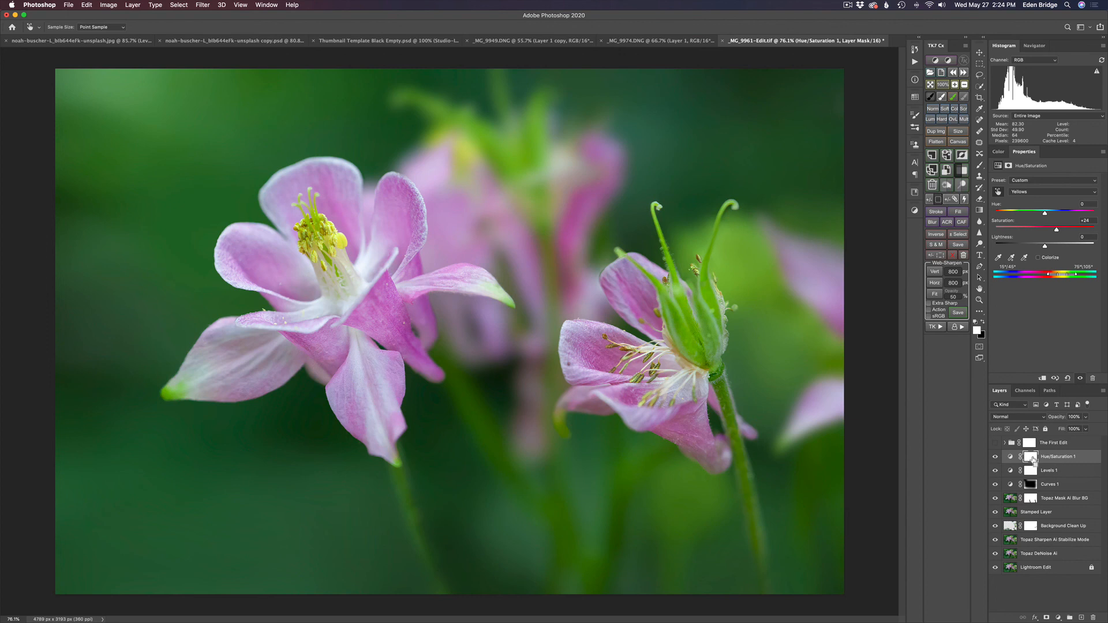
Step: Invert the Hue/Saturation mask to black, paint white over the two main flowers, and compare with the adjustment hidden
{"action": "key", "text": "super+i"}
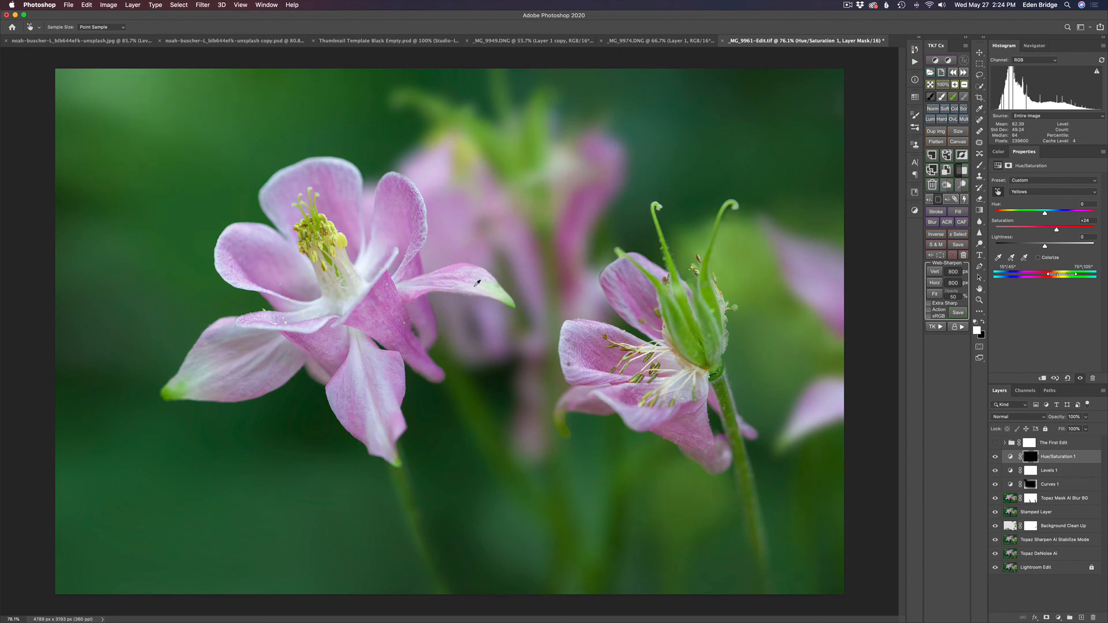
{"action": "key", "text": "b"}
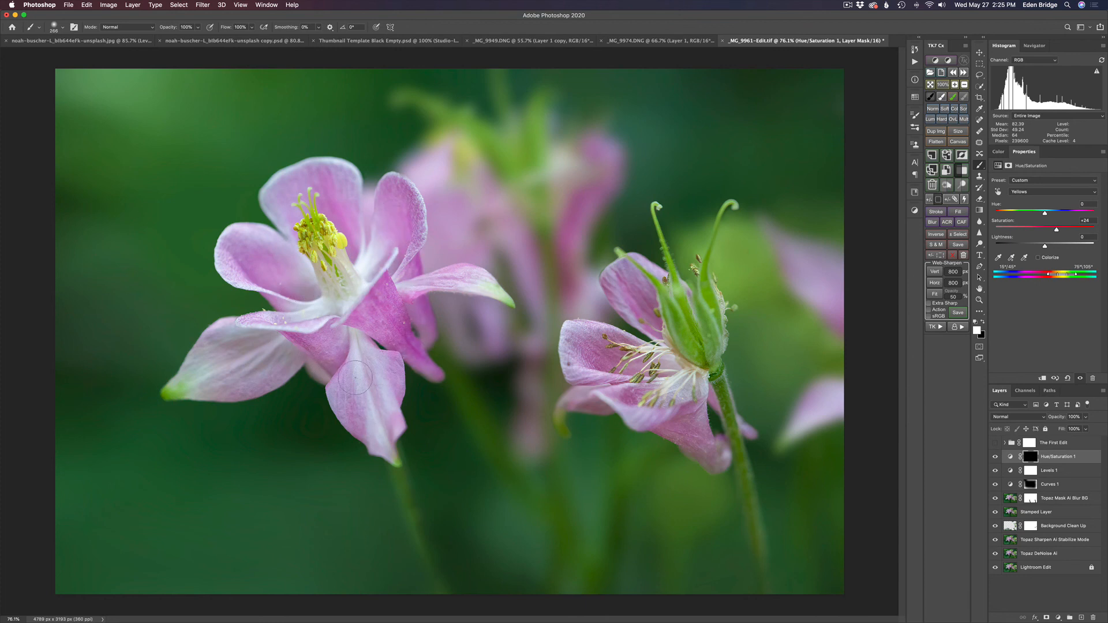
{"action": "mouse_move", "coordinate": [281, 359]}
{"action": "left_mouse_down"}
{"action": "mouse_move", "coordinate": [225, 346]}
{"action": "mouse_move", "coordinate": [268, 271]}
{"action": "mouse_move", "coordinate": [317, 238]}
{"action": "left_mouse_up"}
{"action": "left_click_drag", "start_coordinate": [667, 409], "coordinate": [663, 390]}
{"action": "left_click", "coordinate": [994, 457]}
{"action": "left_click", "coordinate": [995, 457]}
Step: Add a second Hue/Saturation layer with Master saturation at +9, and compare the photo with the saturation layers hidden
{"action": "left_click", "coordinate": [1058, 617]}
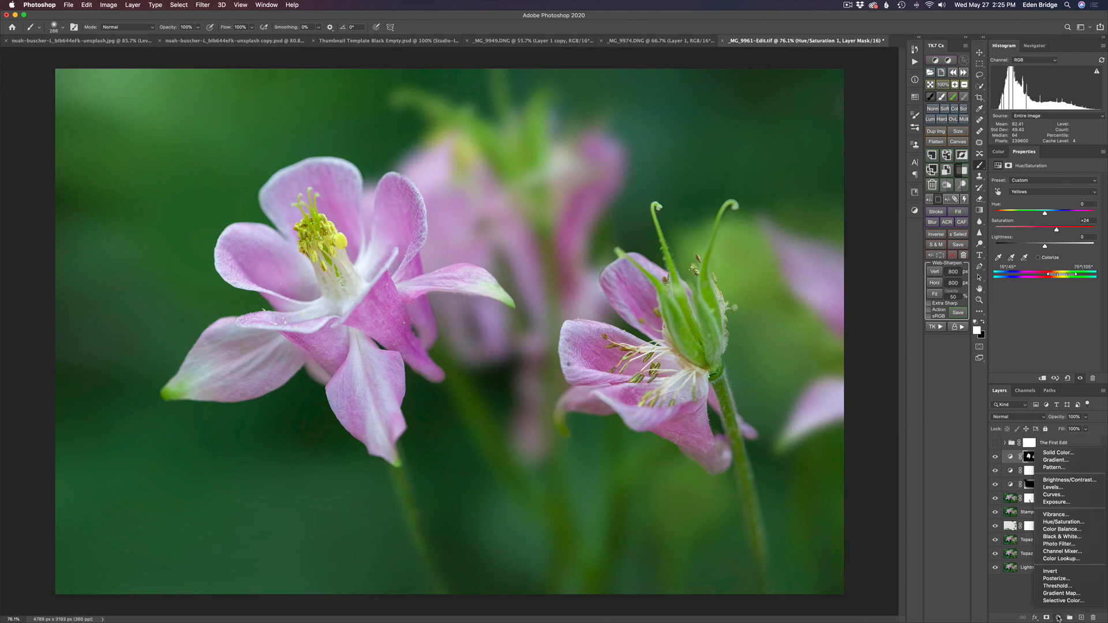
{"action": "left_click", "coordinate": [1063, 522]}
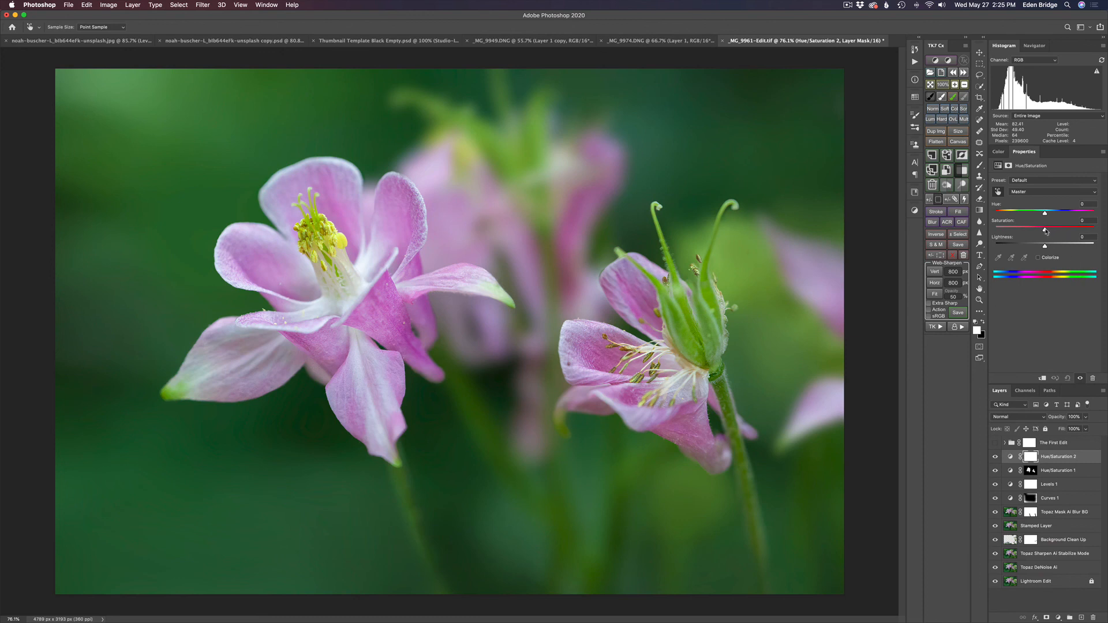
{"action": "left_click_drag", "start_coordinate": [1045, 231], "coordinate": [1049, 232]}
{"action": "left_click", "coordinate": [995, 457]}
{"action": "left_click", "coordinate": [995, 471]}
{"action": "left_click", "coordinate": [995, 471]}
{"action": "left_click", "coordinate": [996, 470]}
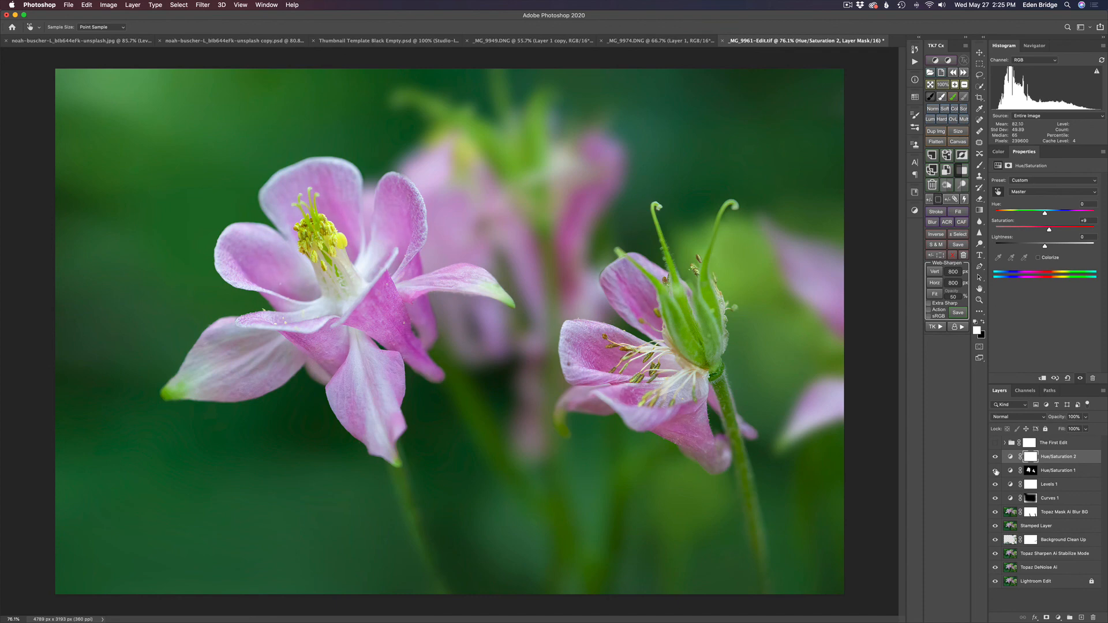